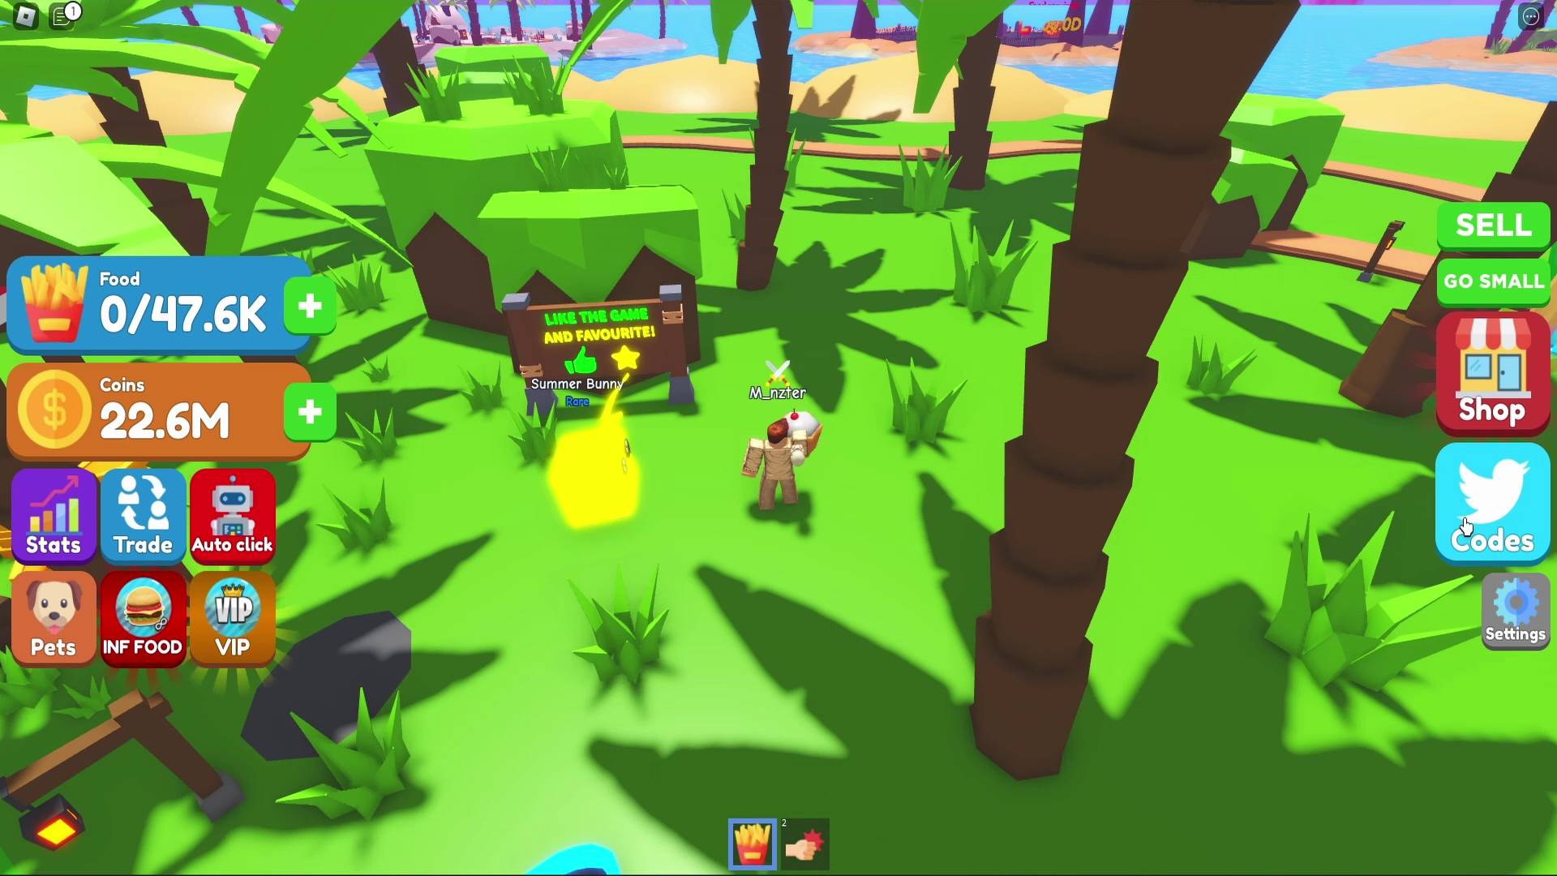
Open the in-game Codes redeem panel from the button on the right side.
click(1451, 487)
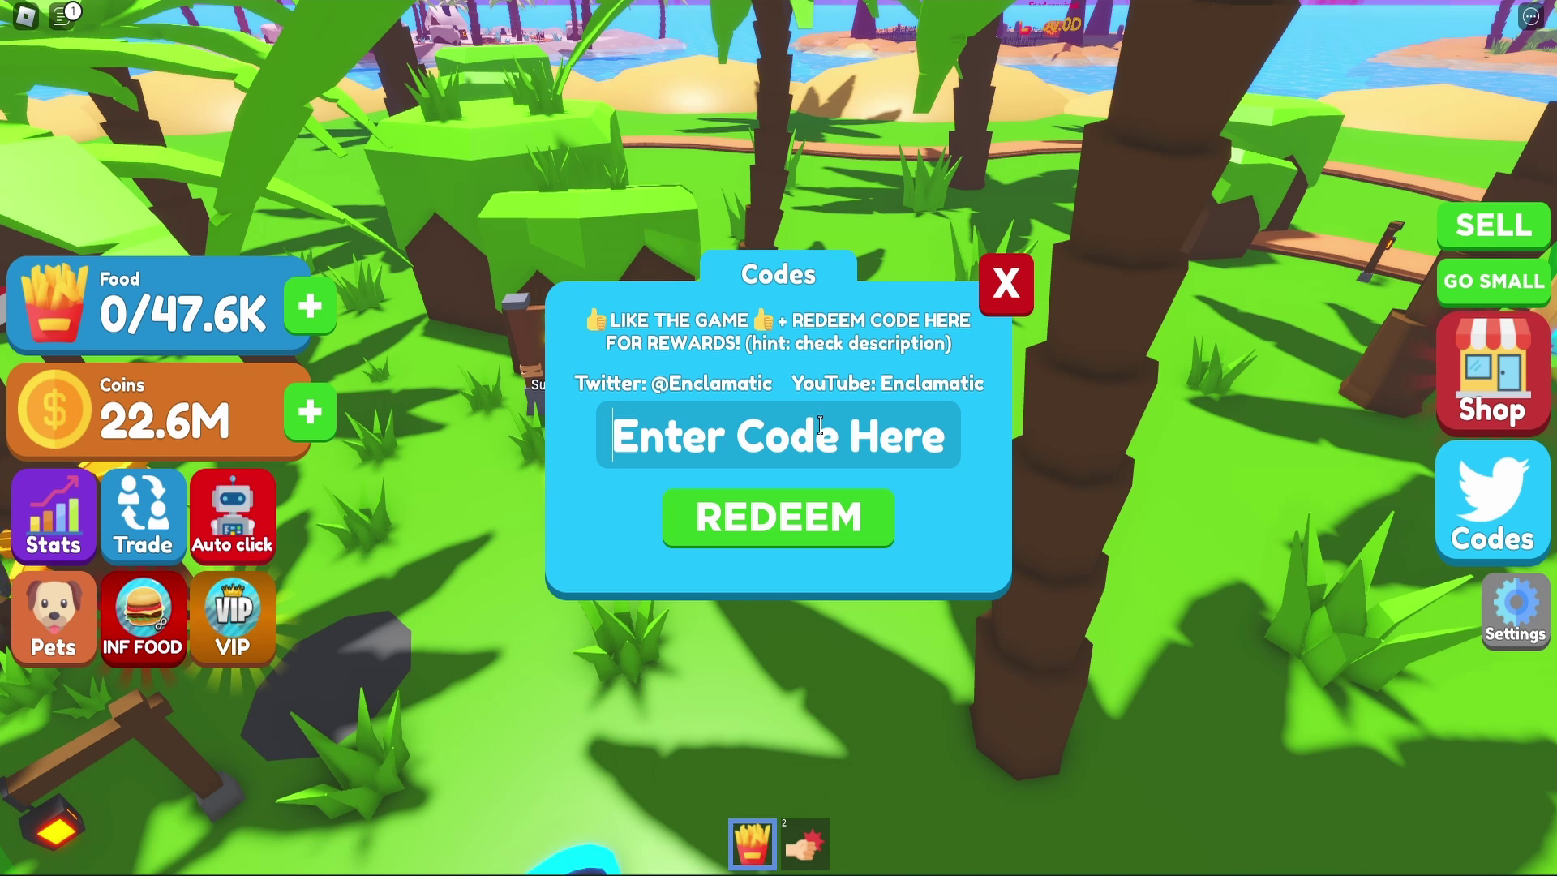
Enter the made-up code 'aawd' and redeem it, getting the invalid-code result.
text(aawd)
click(815, 519)
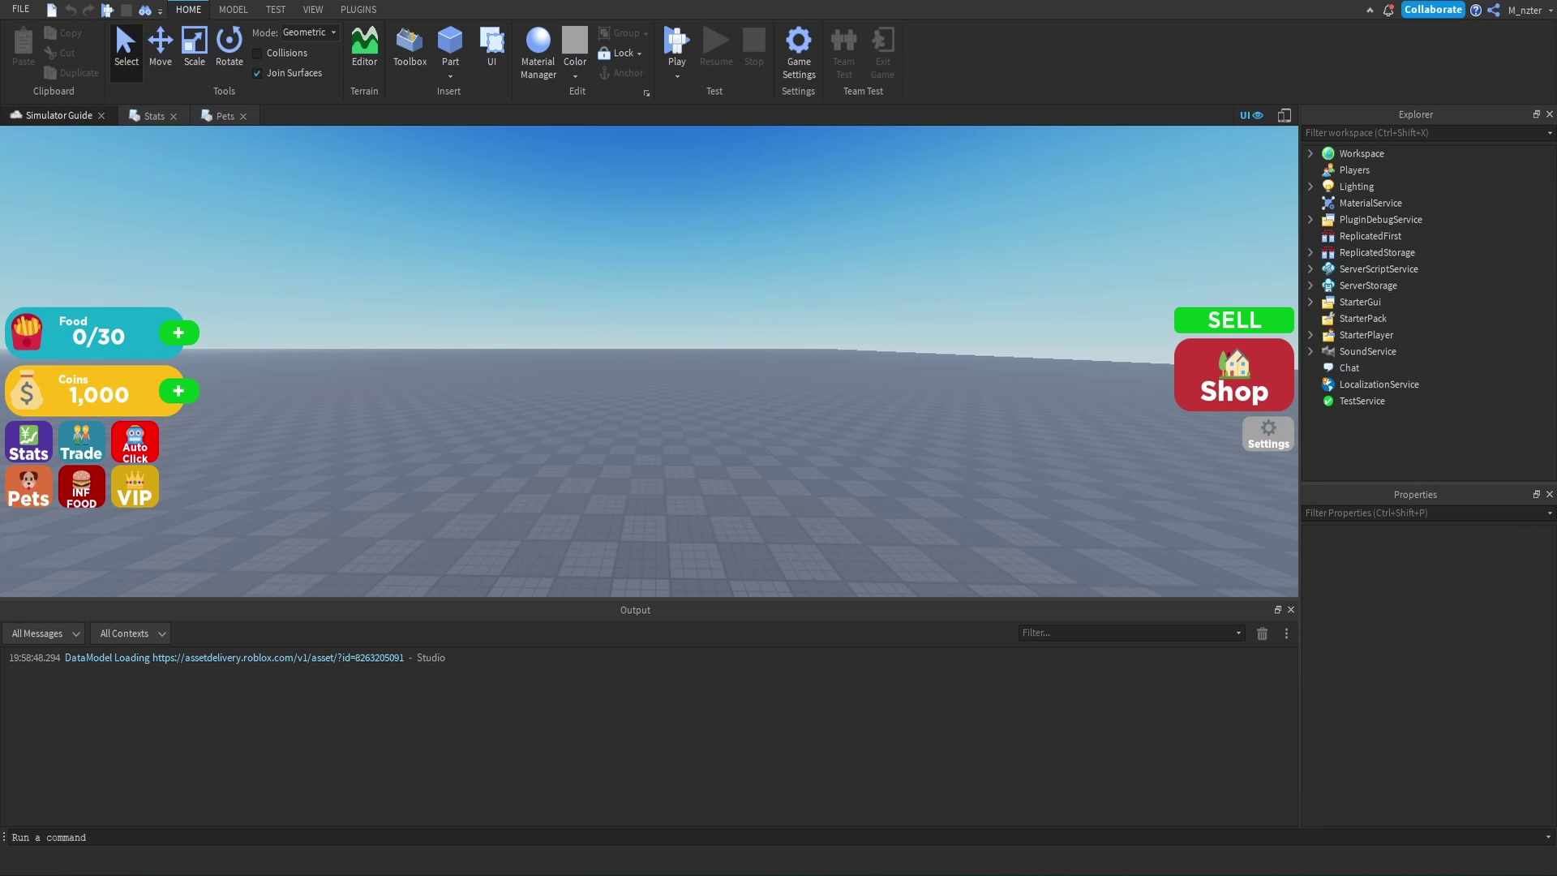
Duplicate StarterGui > Buttons > ButtonHolder > Shop and rename the copy Codes.
click(1311, 303)
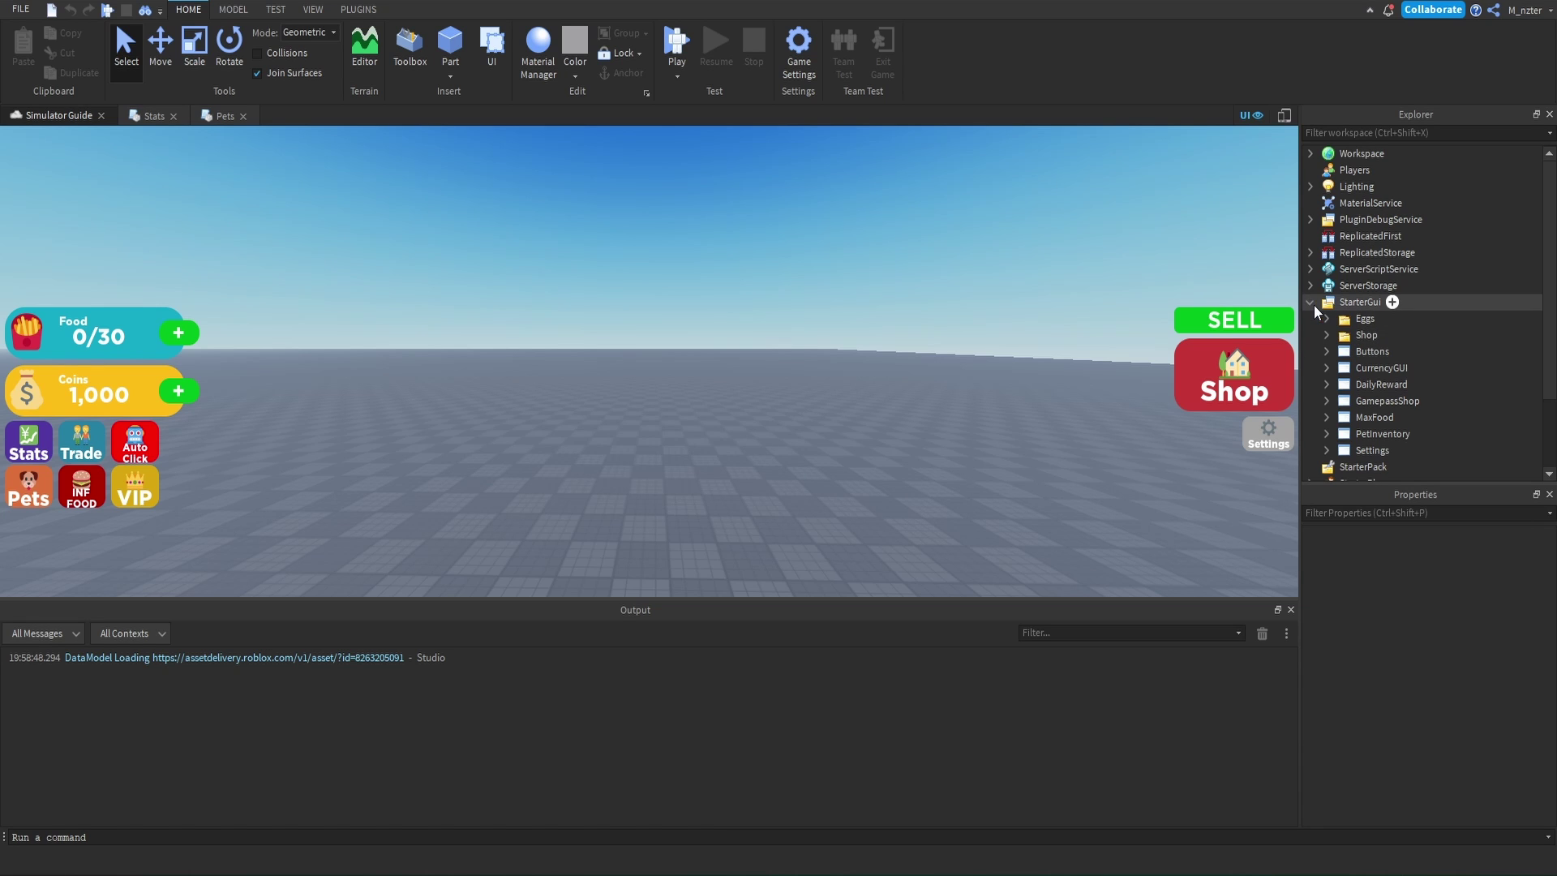
click(1325, 352)
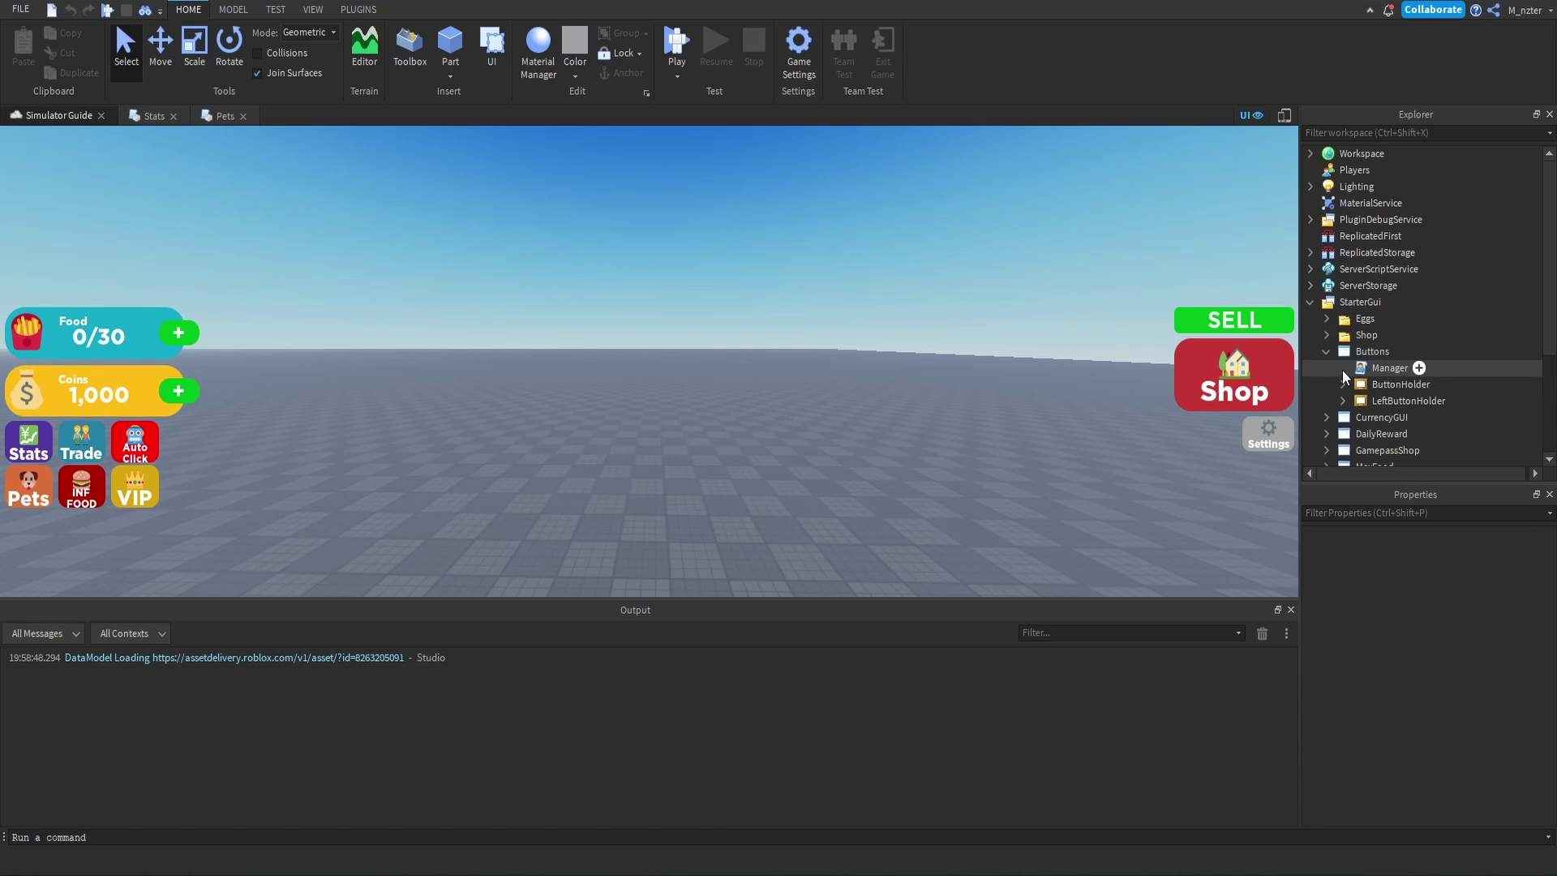
click(1342, 384)
scroll(1340, 390, down, 1)
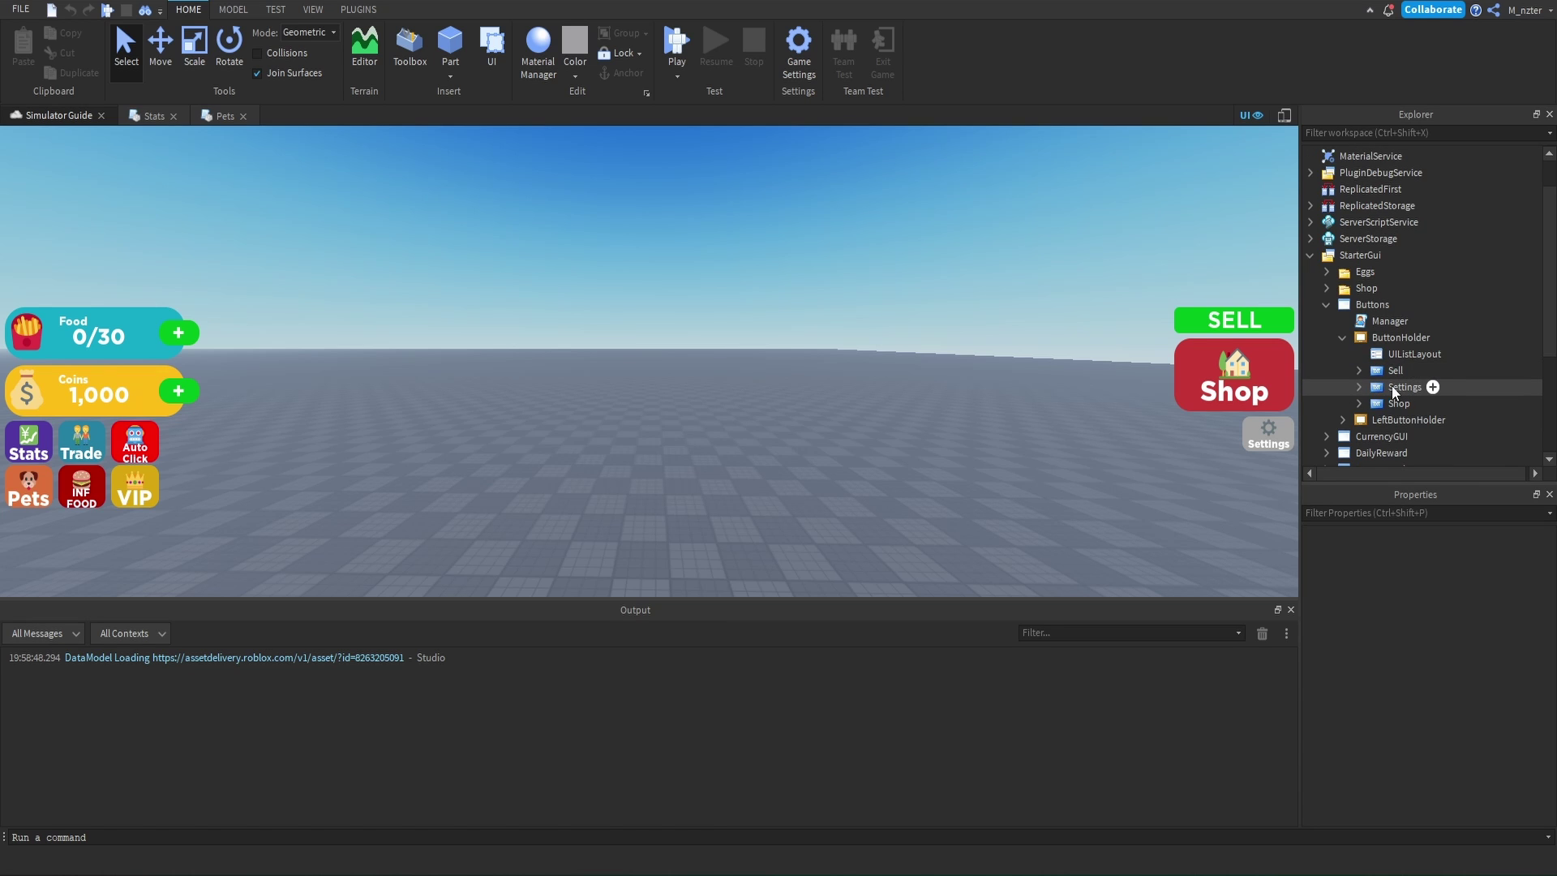
click(1398, 403)
key(ctrl+d)
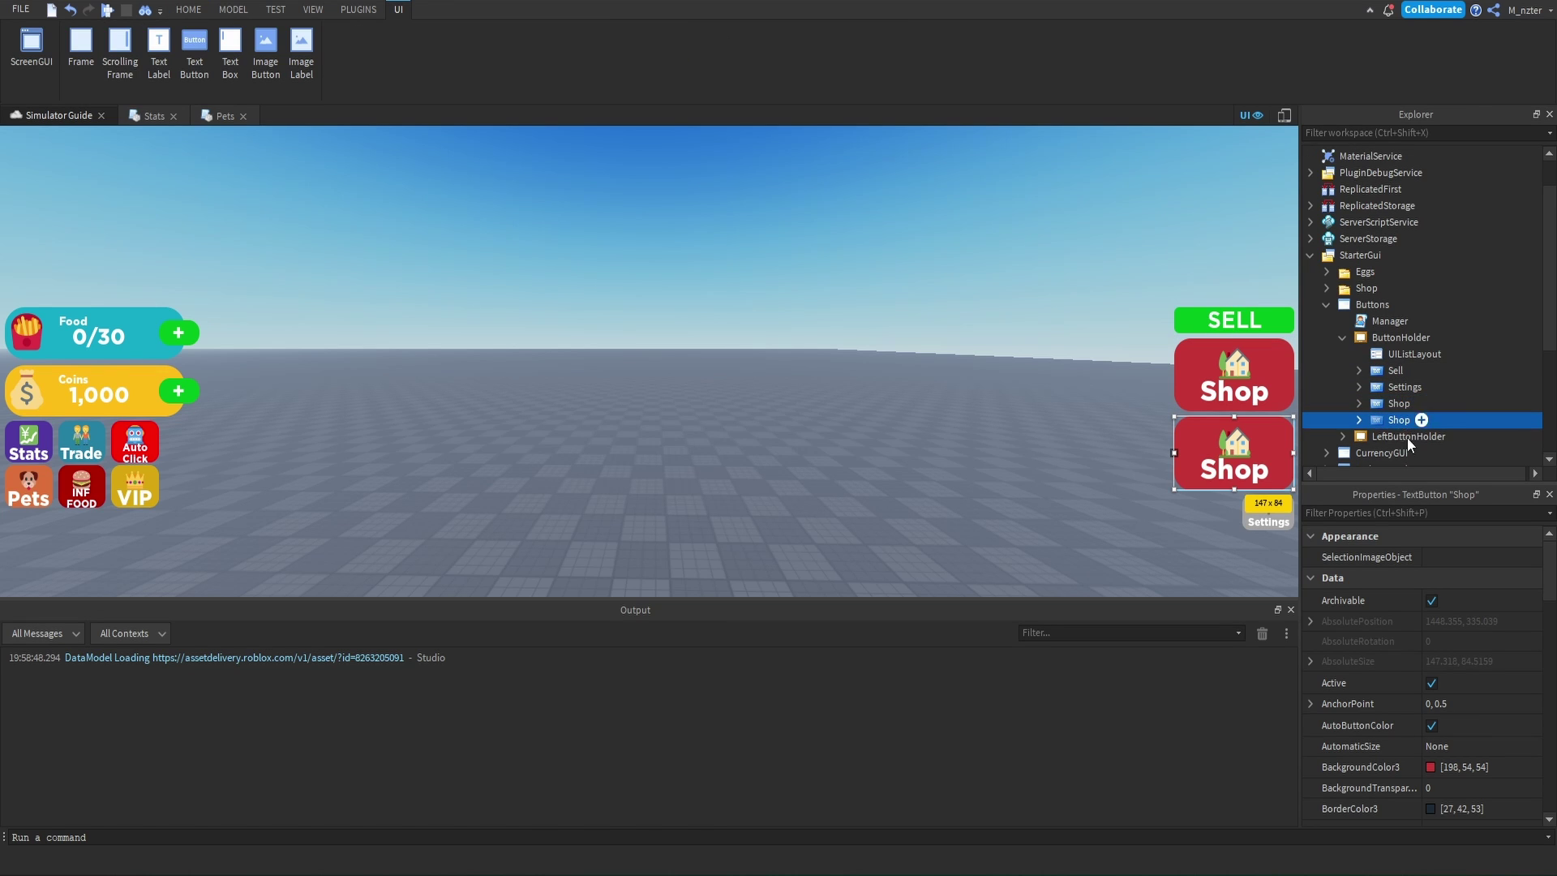
scroll(1405, 454, down, 1)
double_click(1392, 375)
text(Codes)
Give the Codes button a cyan BackgroundColor3 and a red bird emoji icon.
click(1378, 512)
text(bac)
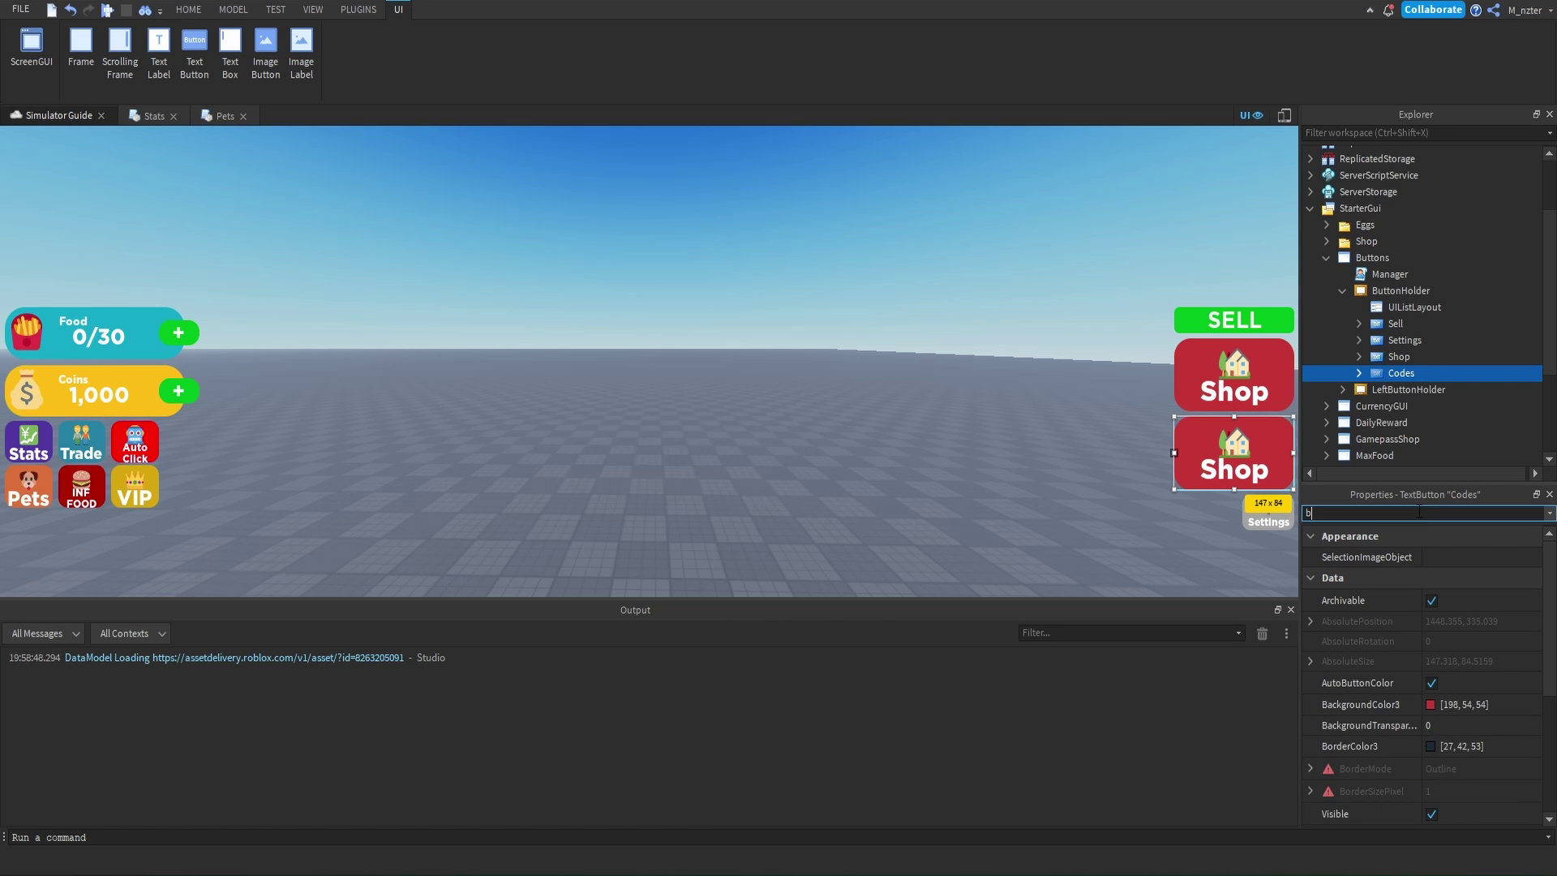
click(1433, 557)
click(729, 442)
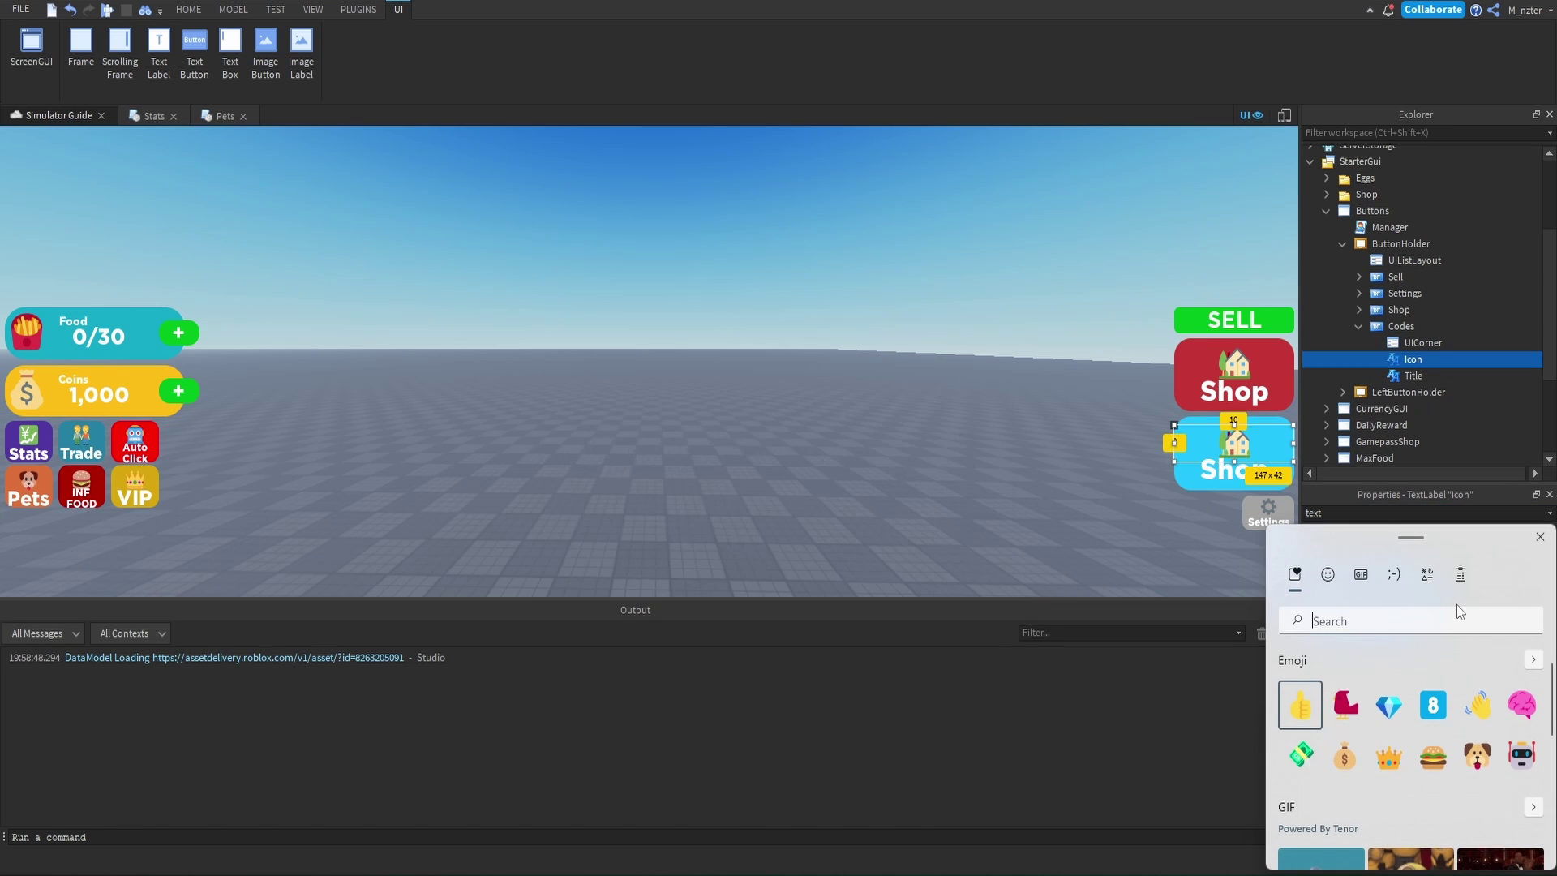
key(Right)
key(Return)
Set the Codes button's Title label text to 'Codes'.
click(1414, 375)
click(1451, 599)
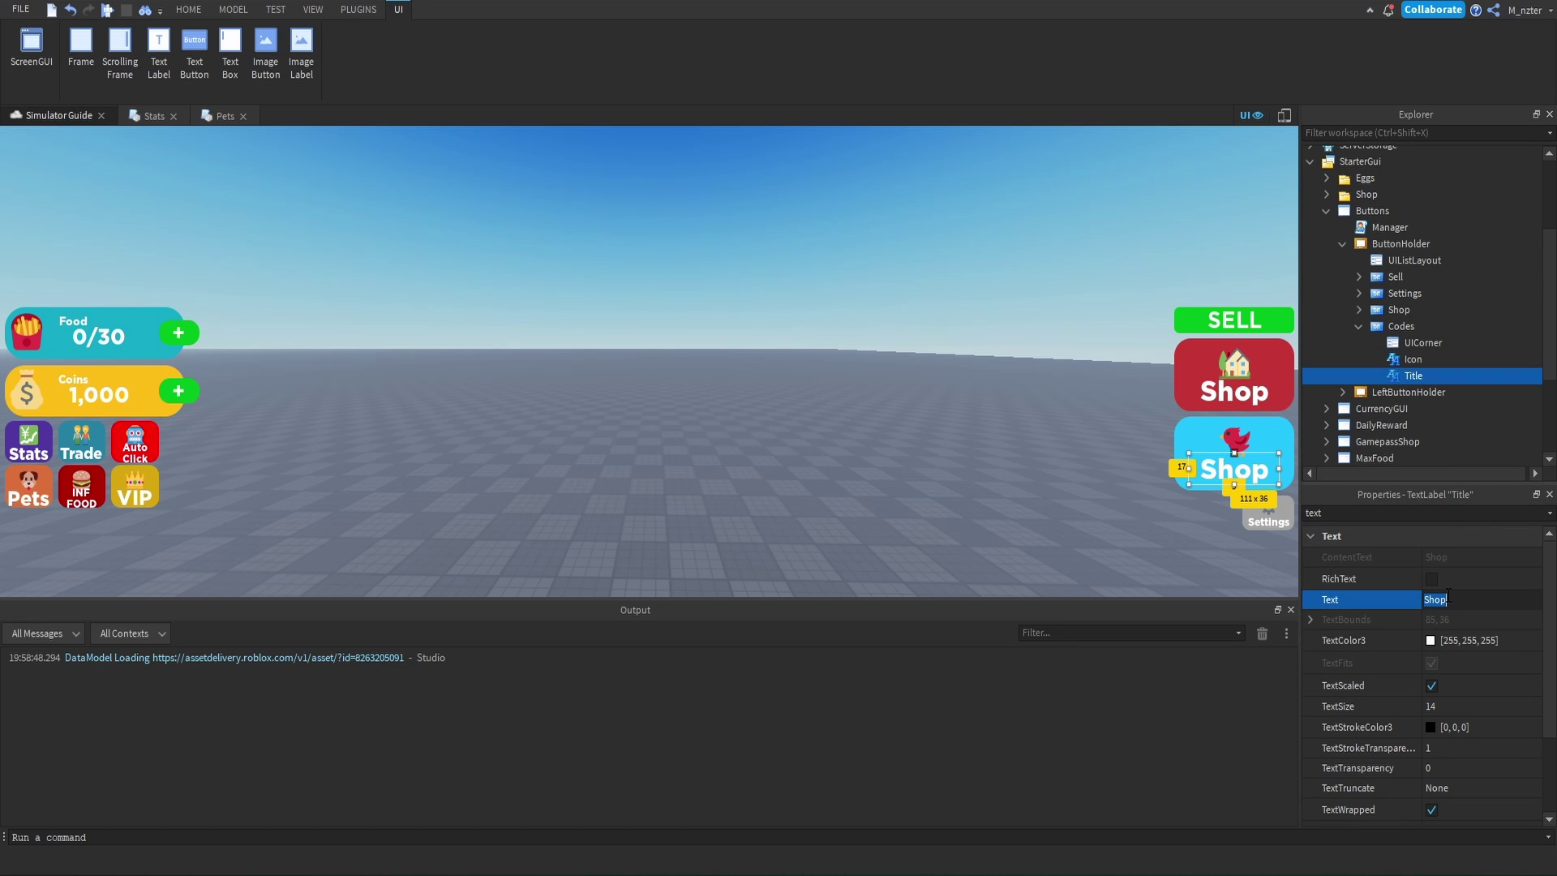
text(Codes)
key(Return)
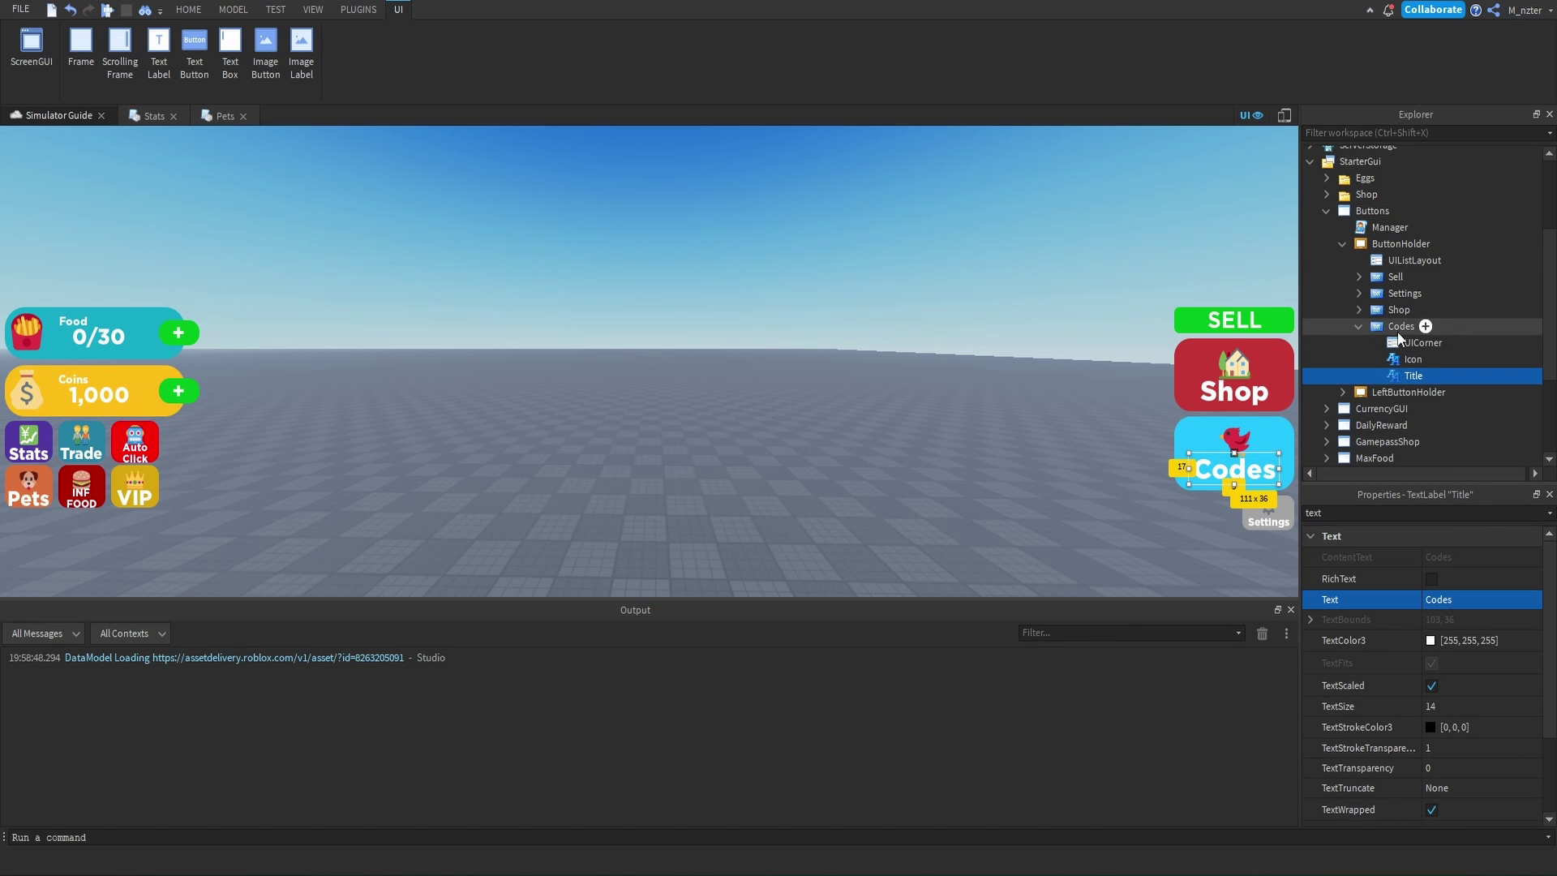
Set the Codes button's LayoutOrder to 3.
click(1401, 325)
click(1427, 512)
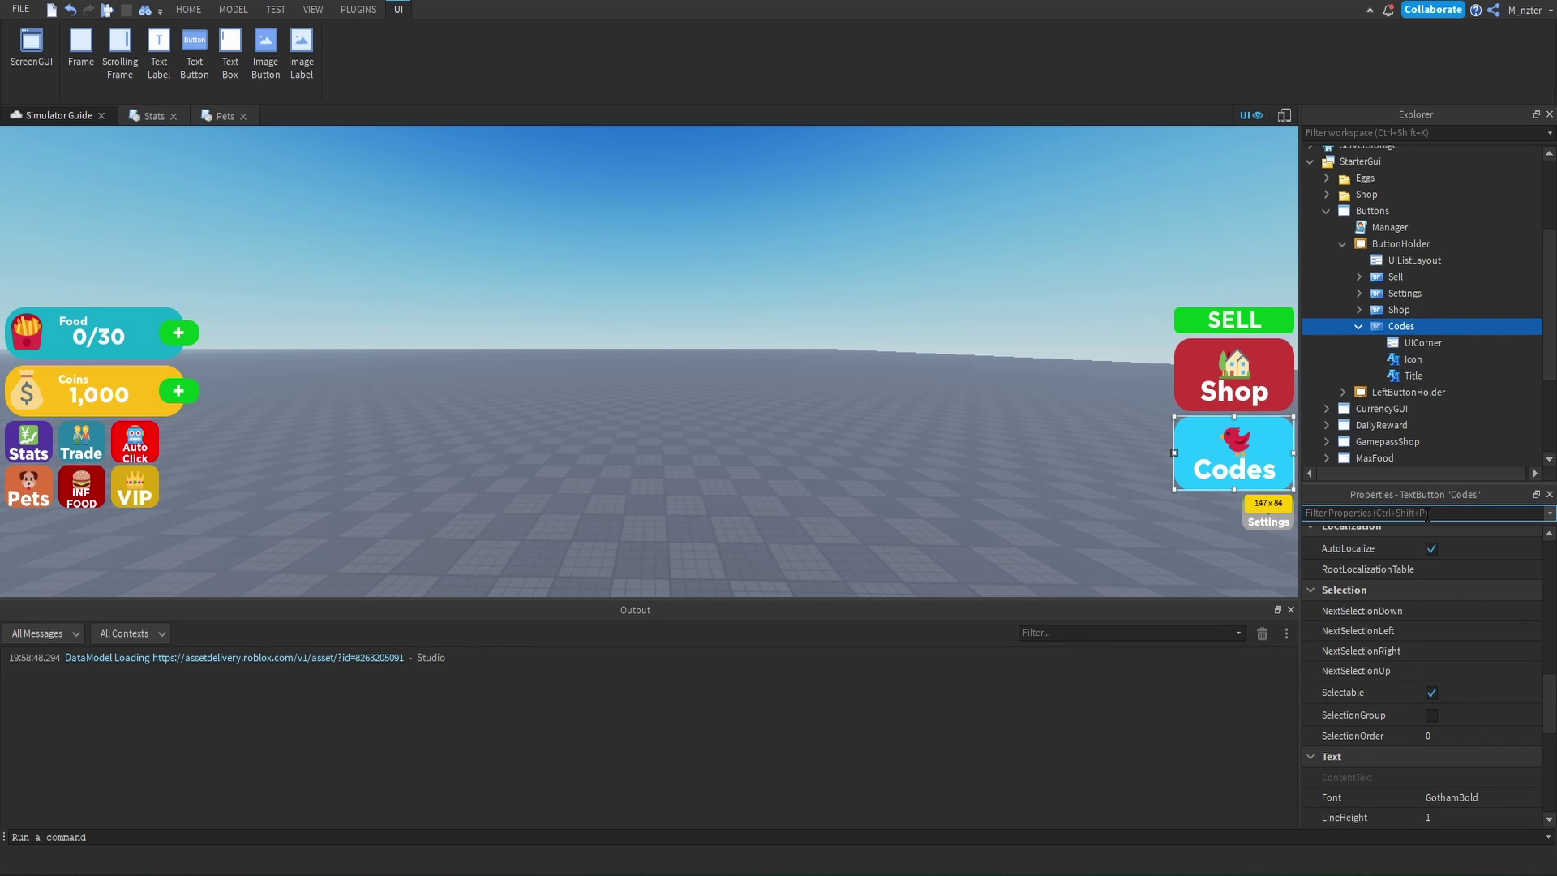
text(layo)
click(1445, 565)
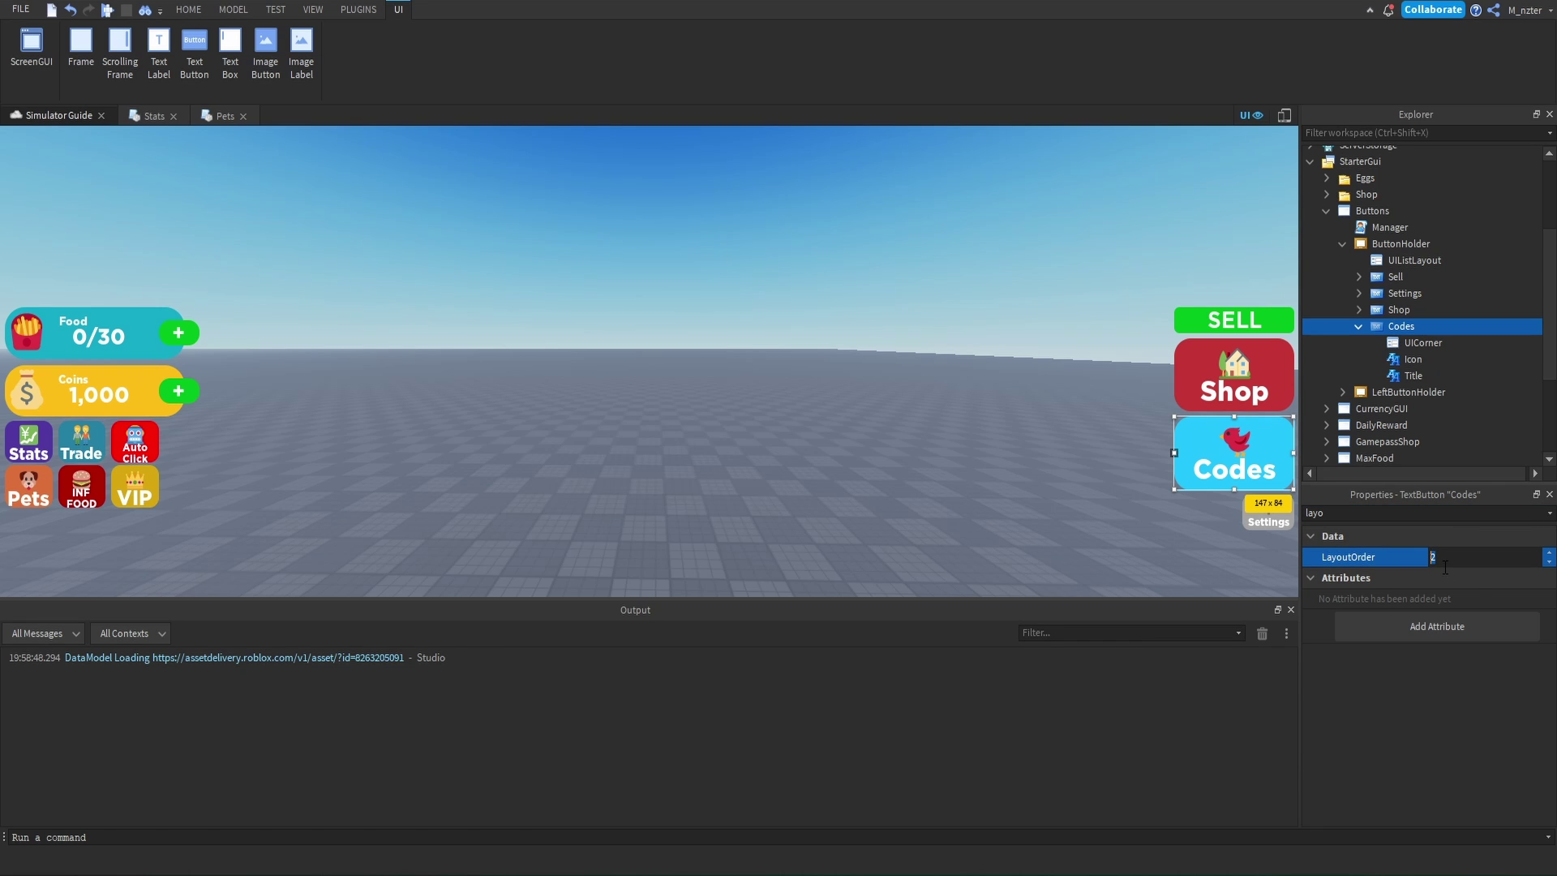
text(3)
key(Return)
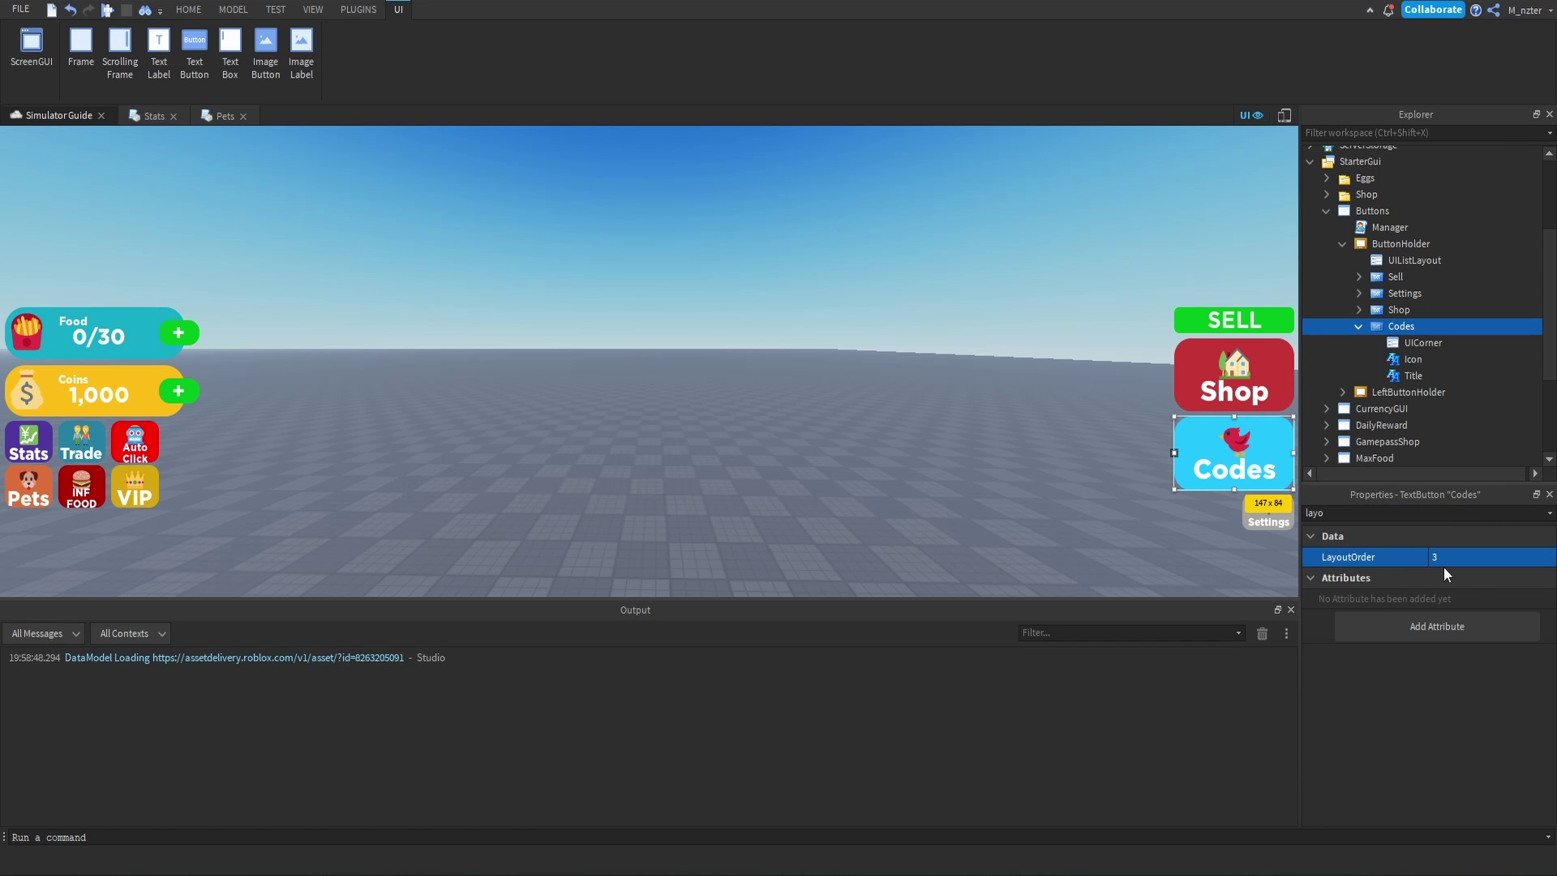
click(1358, 325)
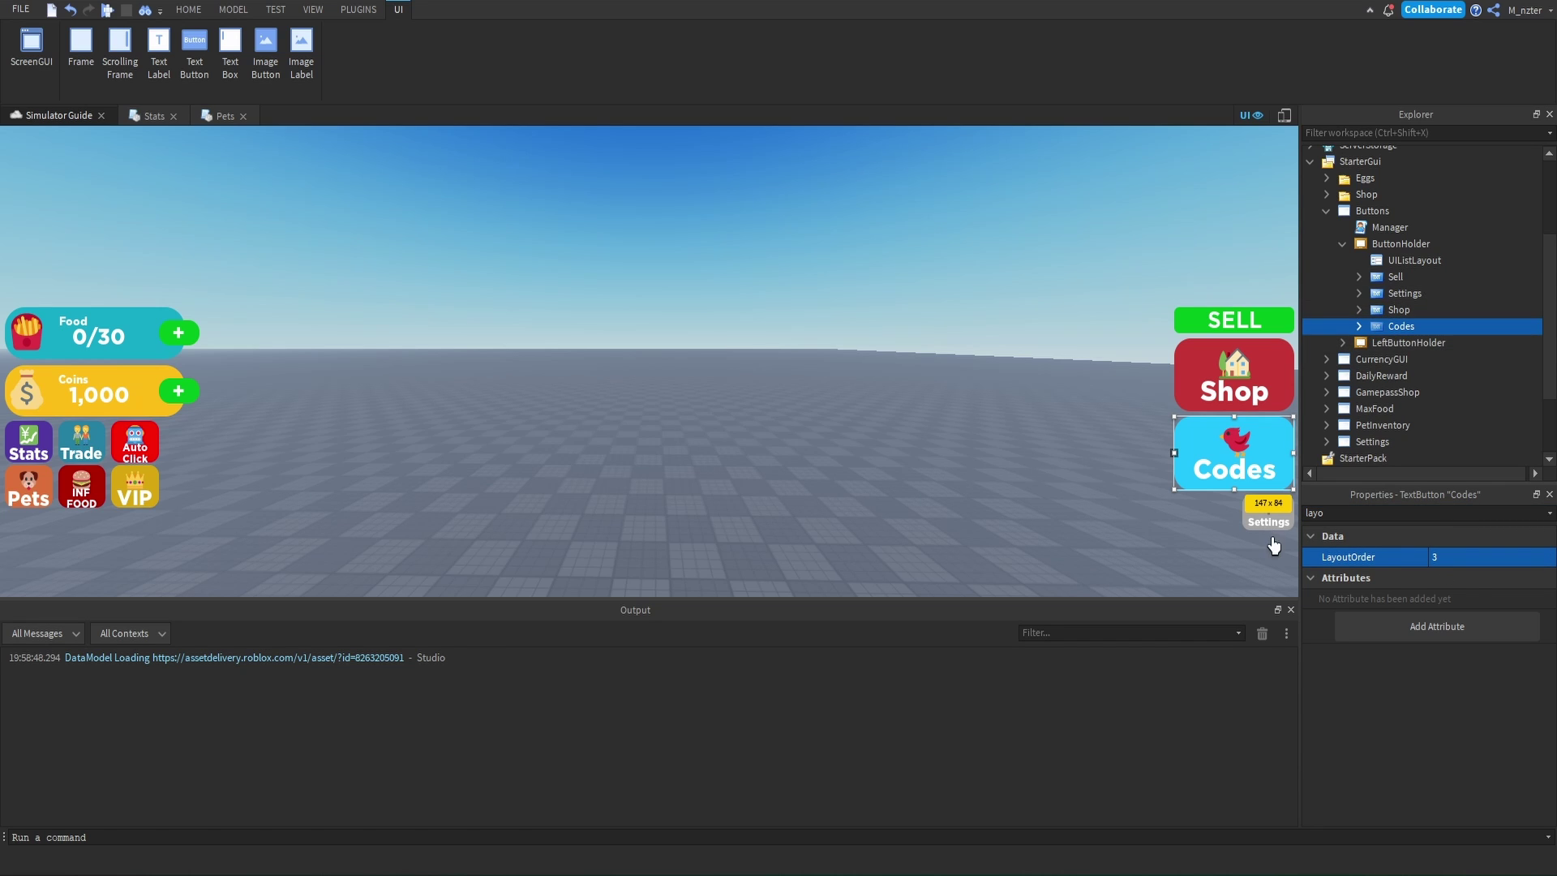
Duplicate the Settings screen, rename the copy Codes, and tick Enabled.
scroll(1322, 260, up, 3)
click(1325, 258)
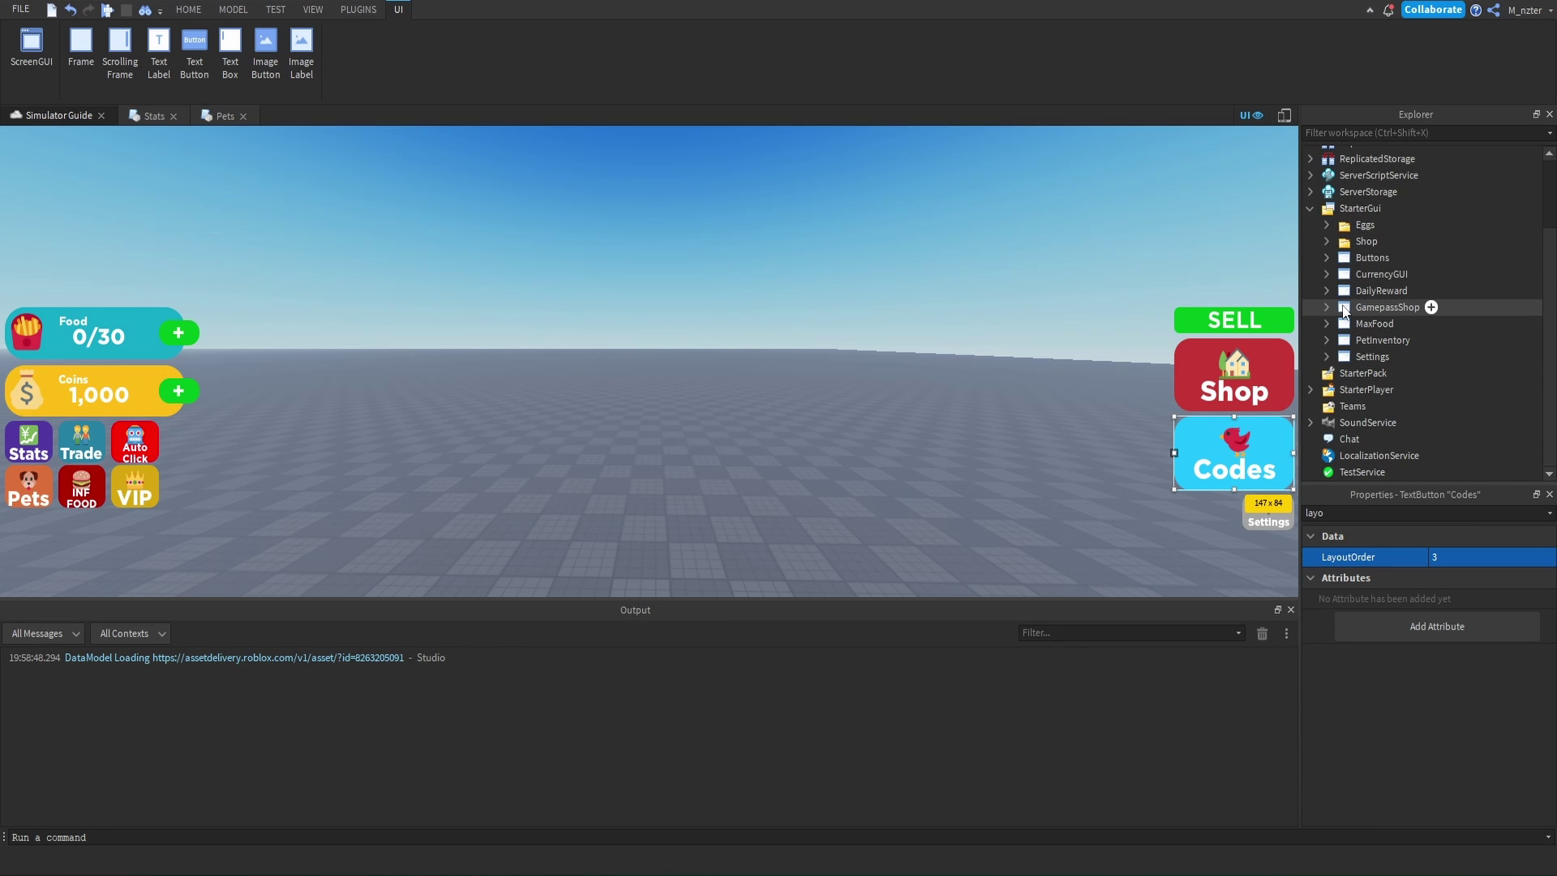
click(1376, 356)
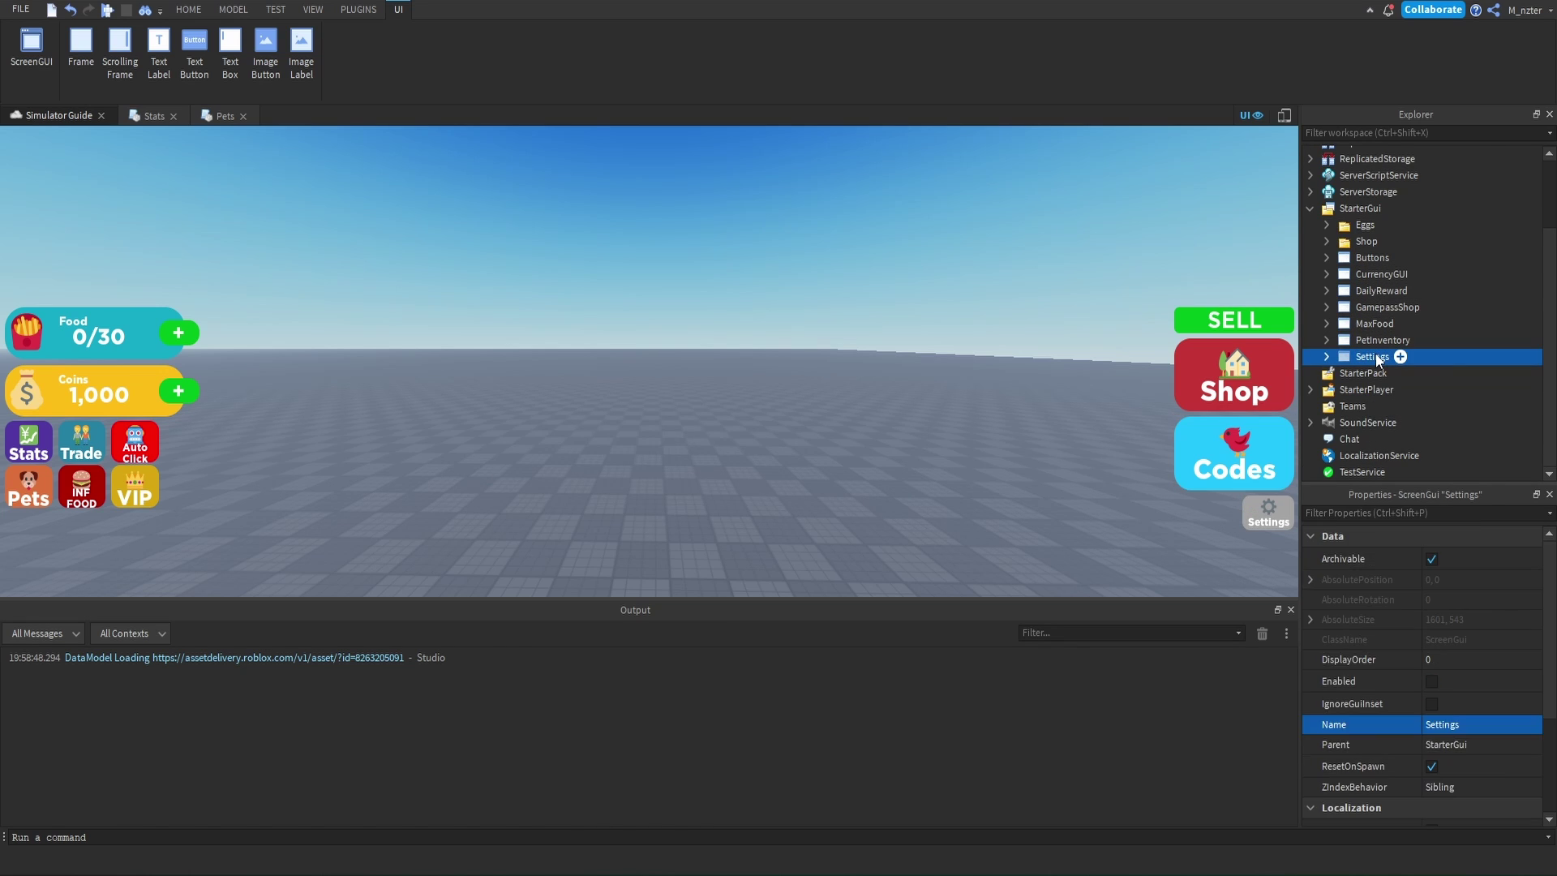
key(ctrl+d)
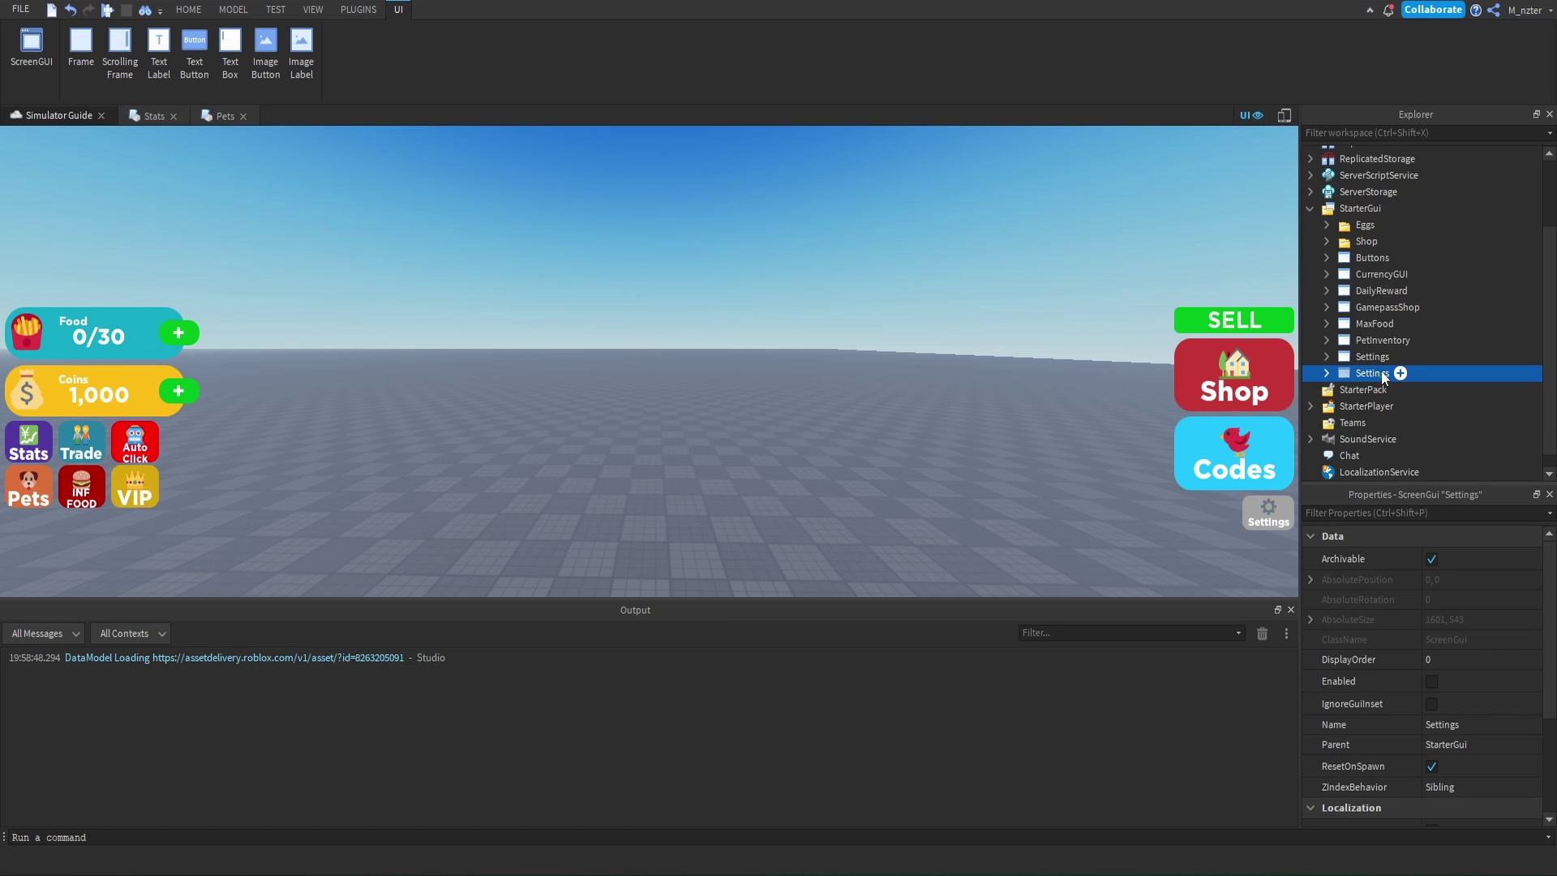
double_click(1383, 378)
text(Codes)
key(Return)
key(ctrl+shift+p)
text(en)
click(1443, 558)
click(1438, 559)
Set the Codes Frame's BackgroundColor3 to the Codes button's cyan (34, 196, 255).
click(1326, 373)
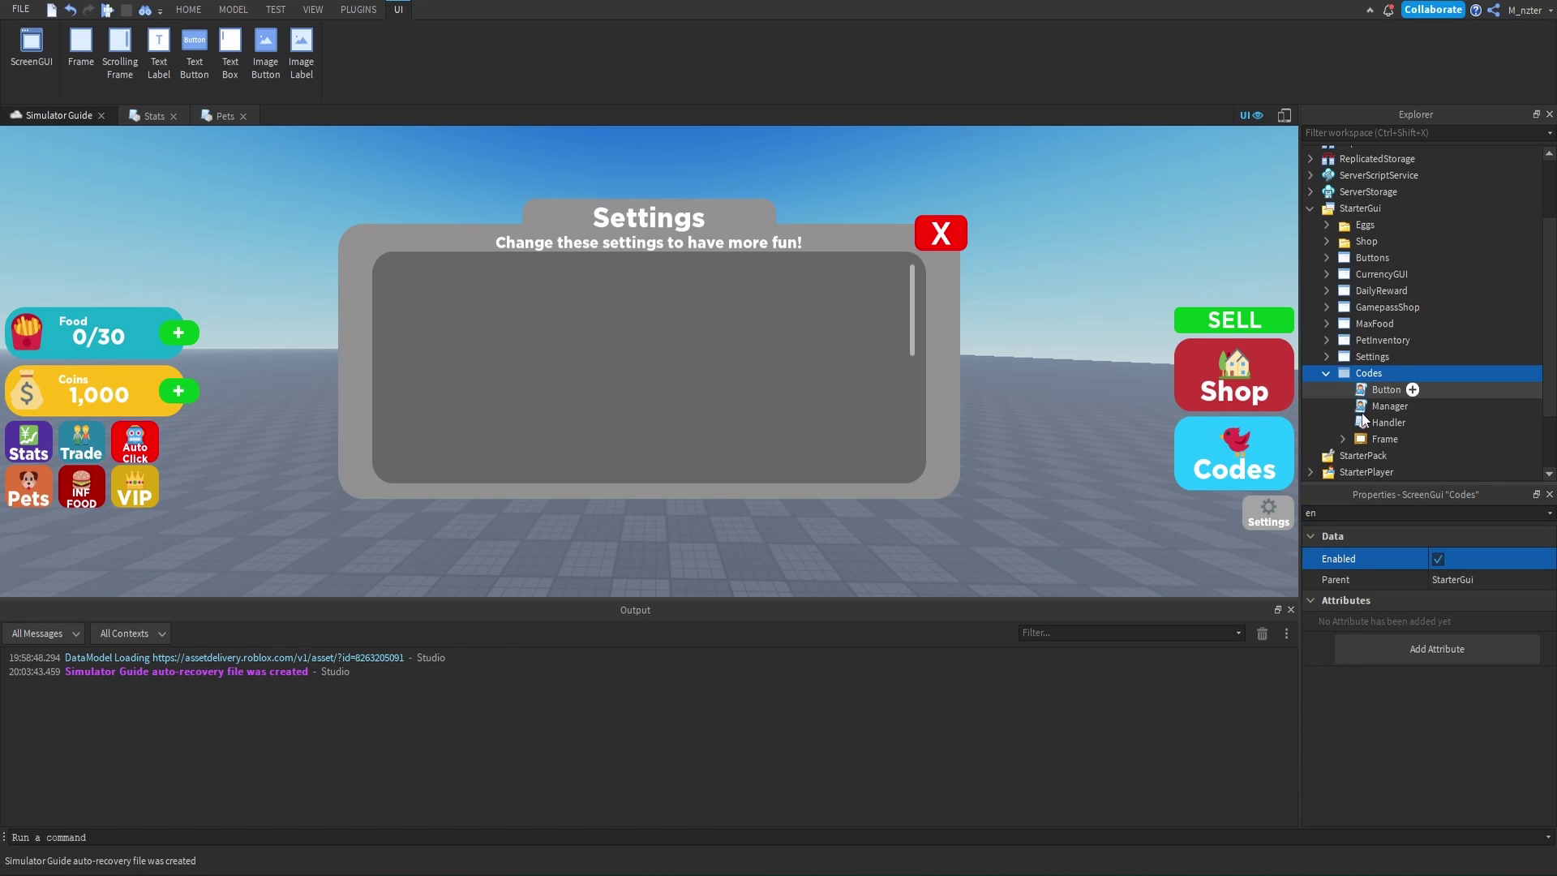
scroll(1366, 392, down, 2)
click(1385, 346)
click(1408, 514)
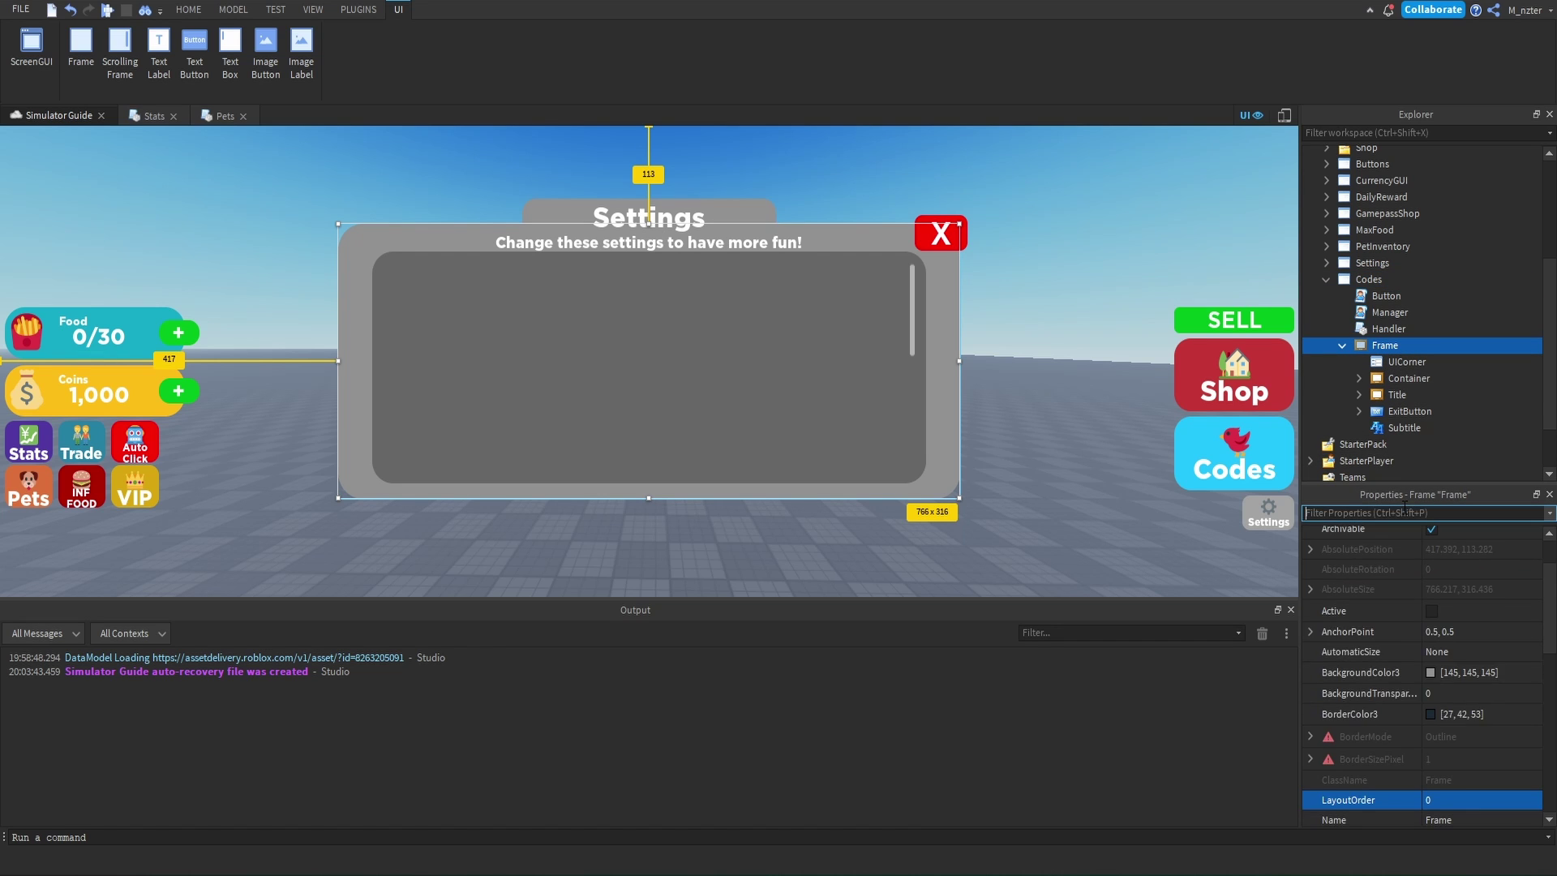
text(bac)
click(1437, 557)
click(728, 435)
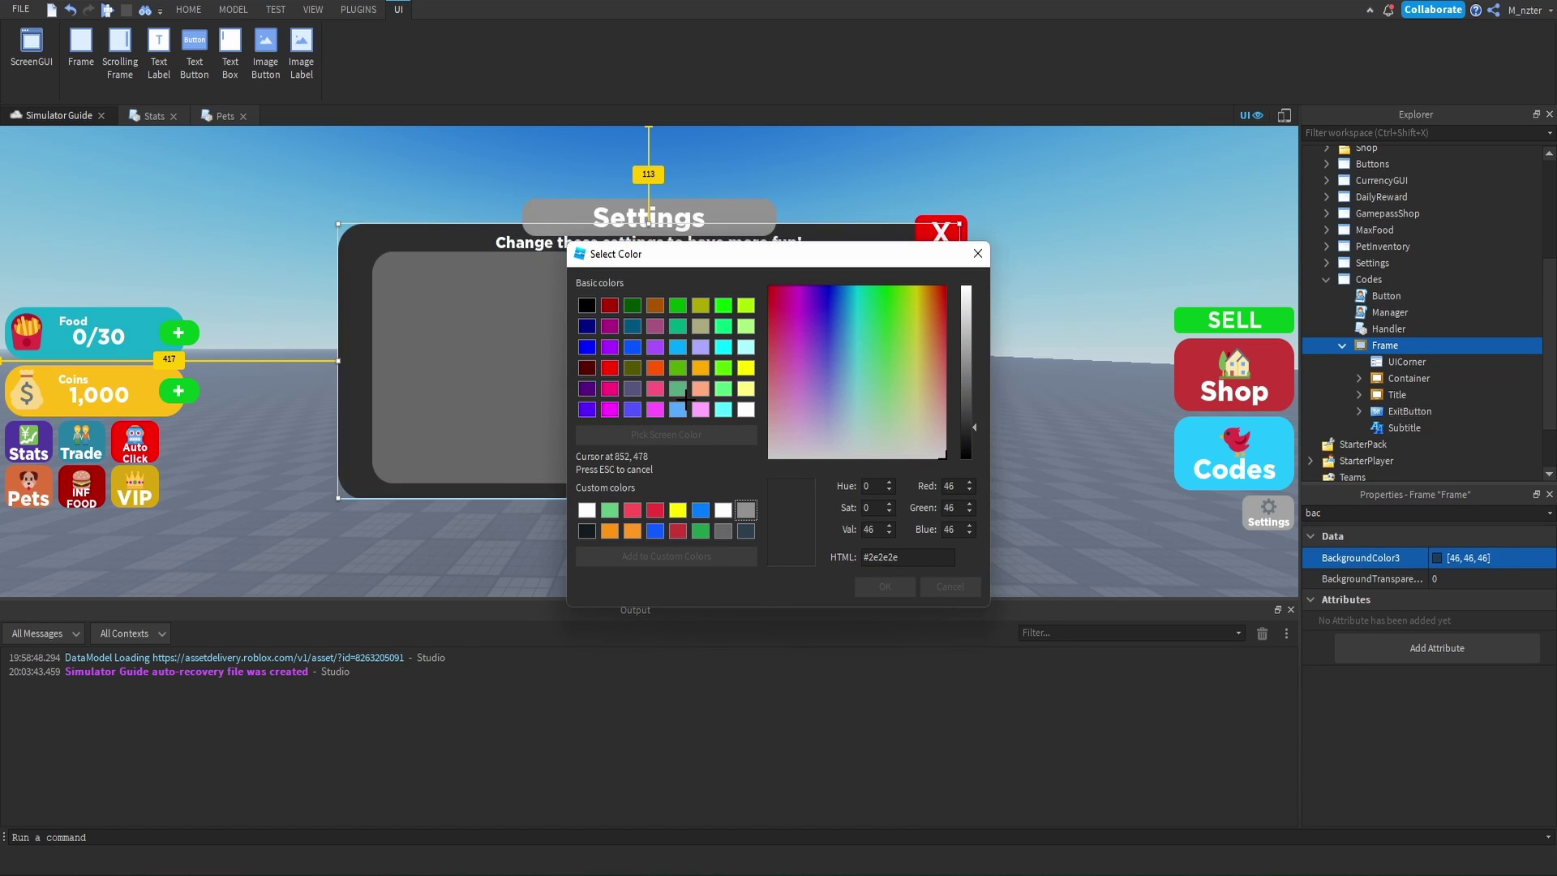
click(1192, 445)
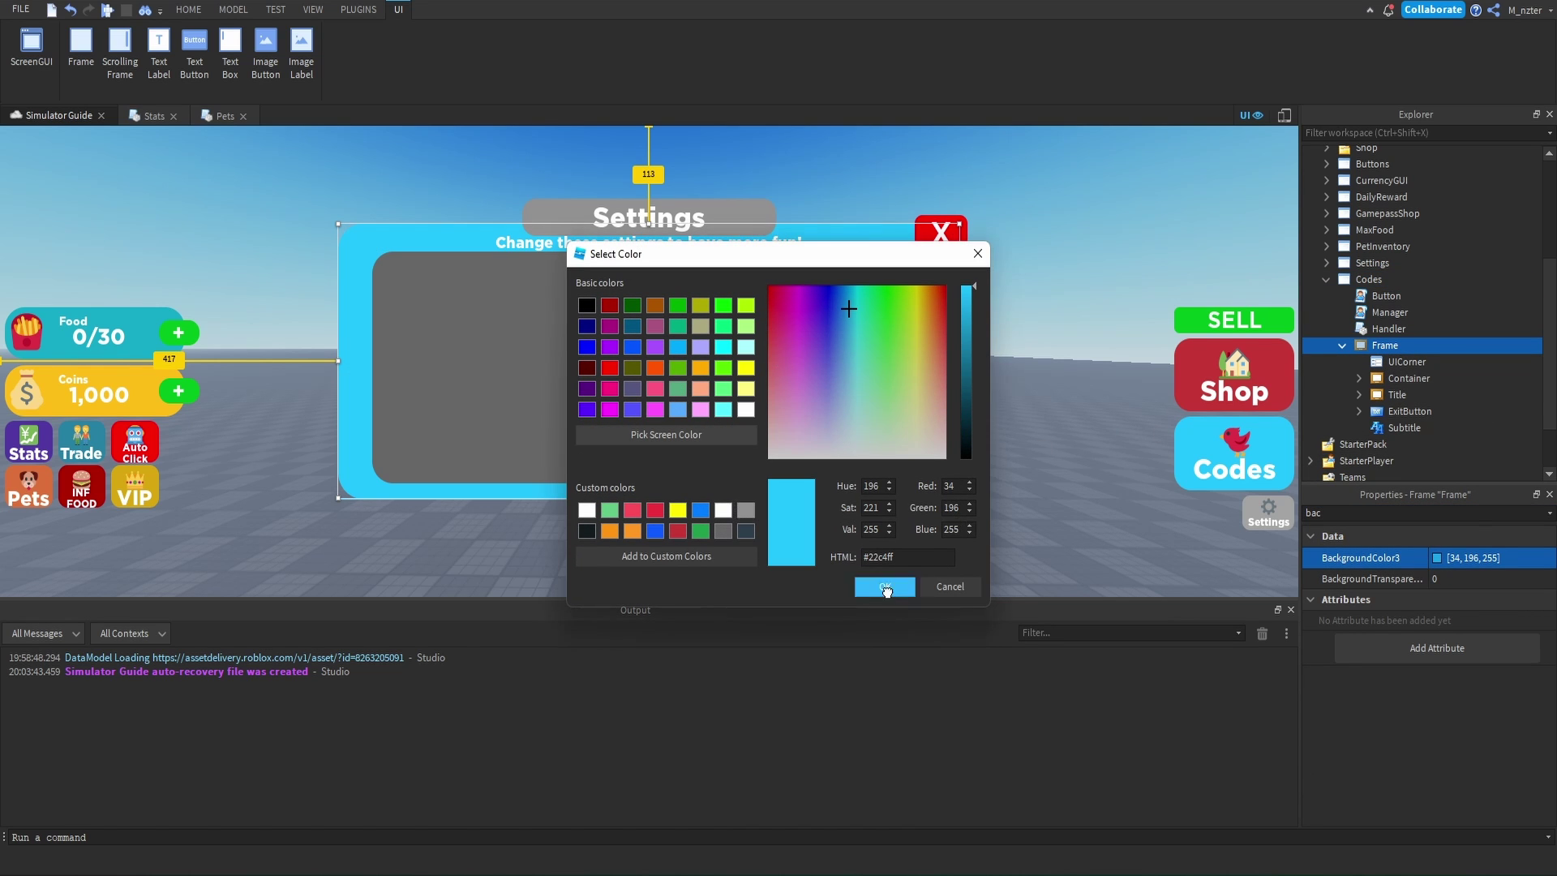
click(887, 592)
double_click(1472, 558)
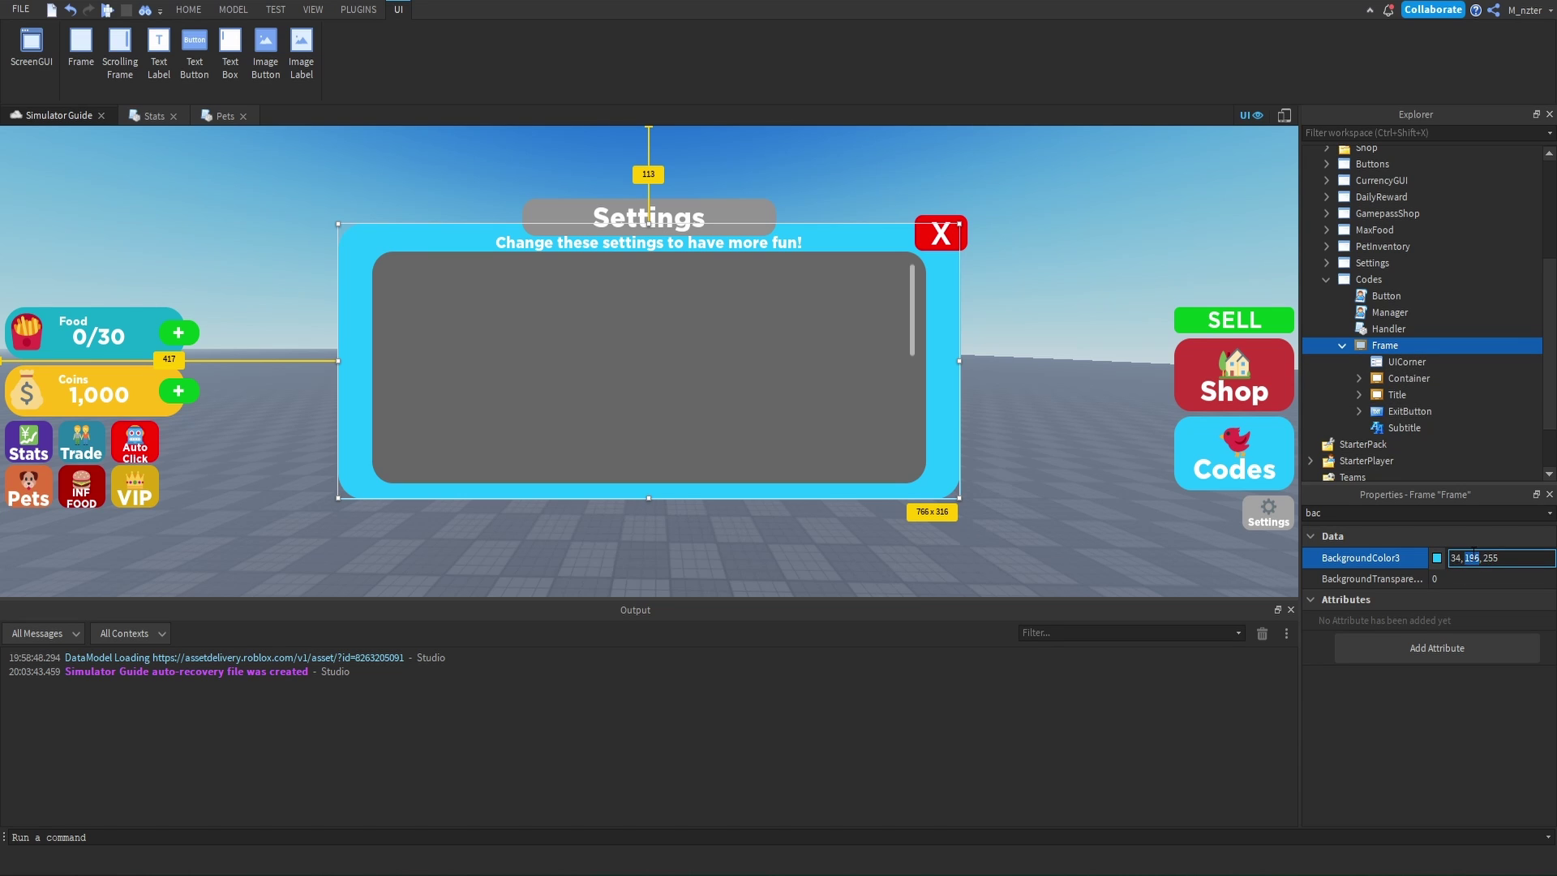
Paste the cyan colour onto Container and Title, then delete the Container.
click(1409, 378)
ctrl+click(1396, 394)
click(1379, 512)
text(bac)
double_click(1457, 558)
key(ctrl+a)
text(34, 196, 255)
key(Return)
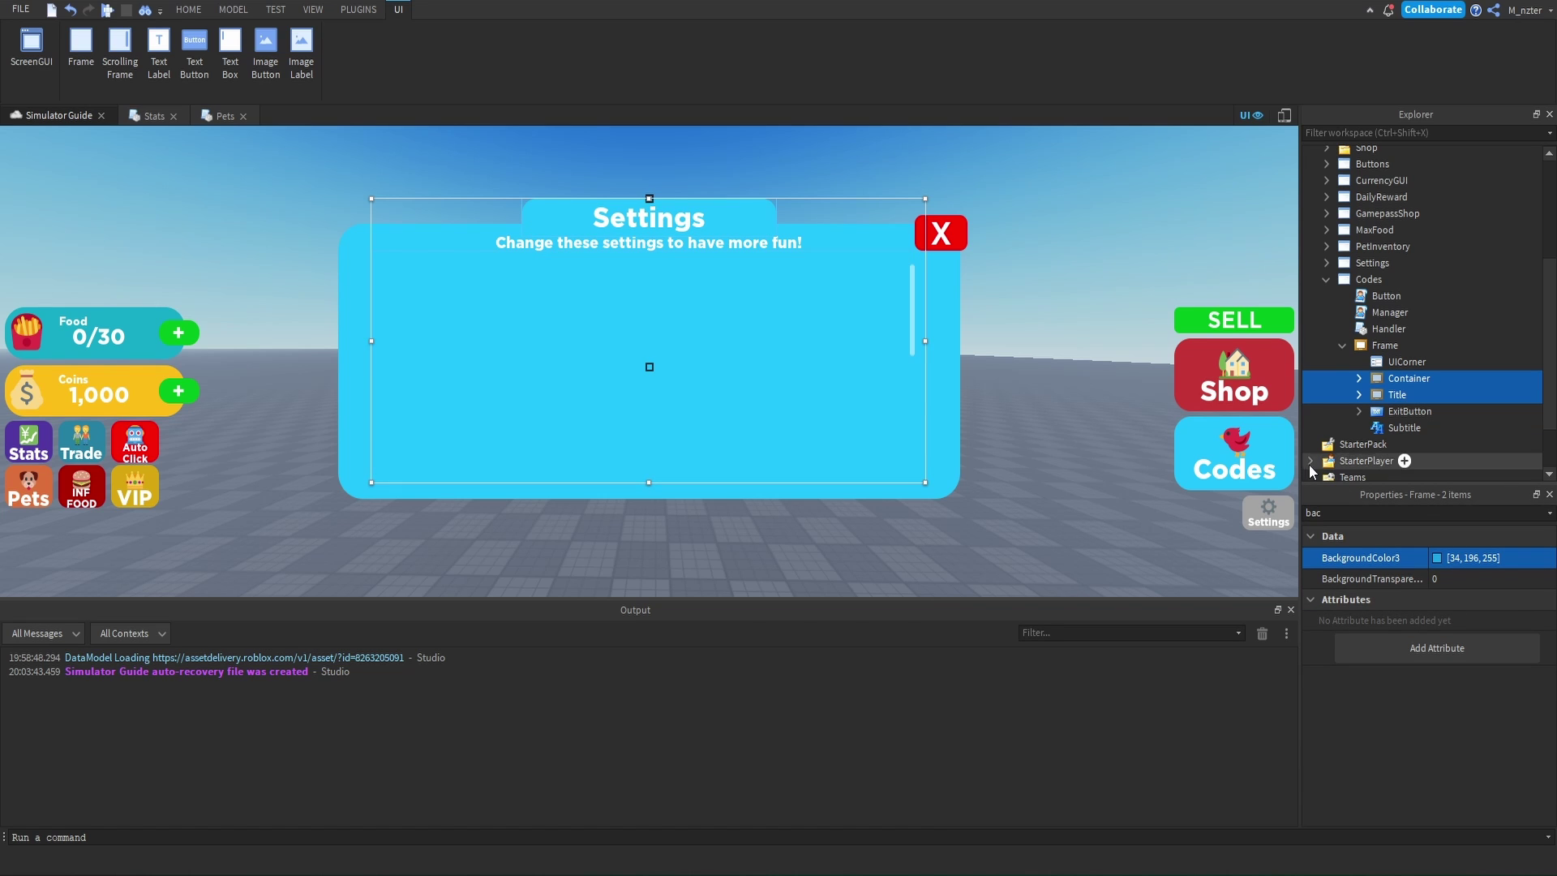
ctrl+click(1394, 393)
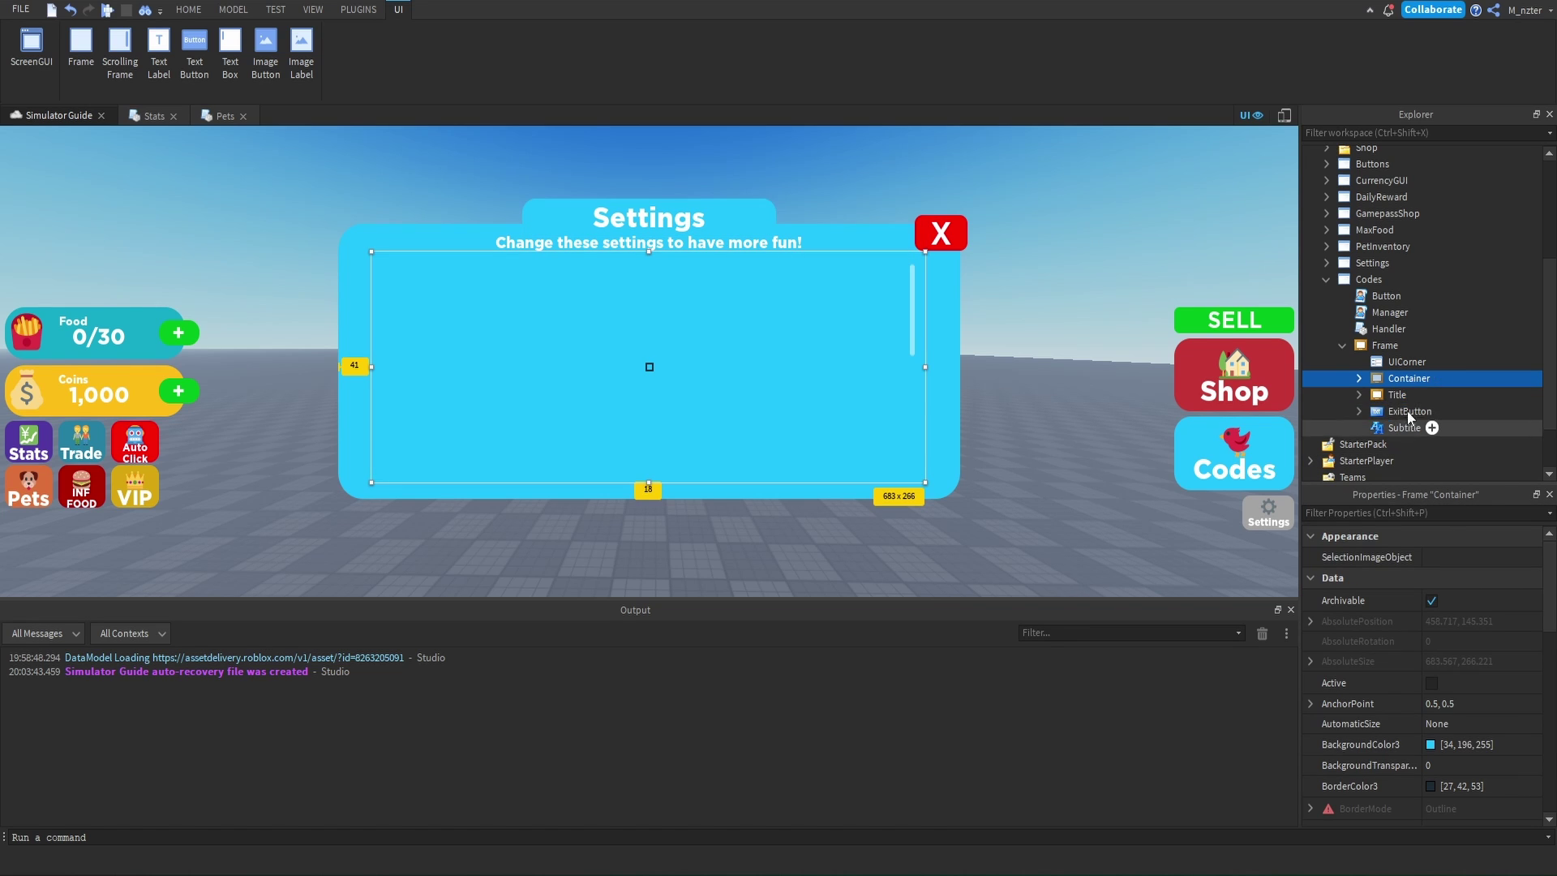
key(Delete)
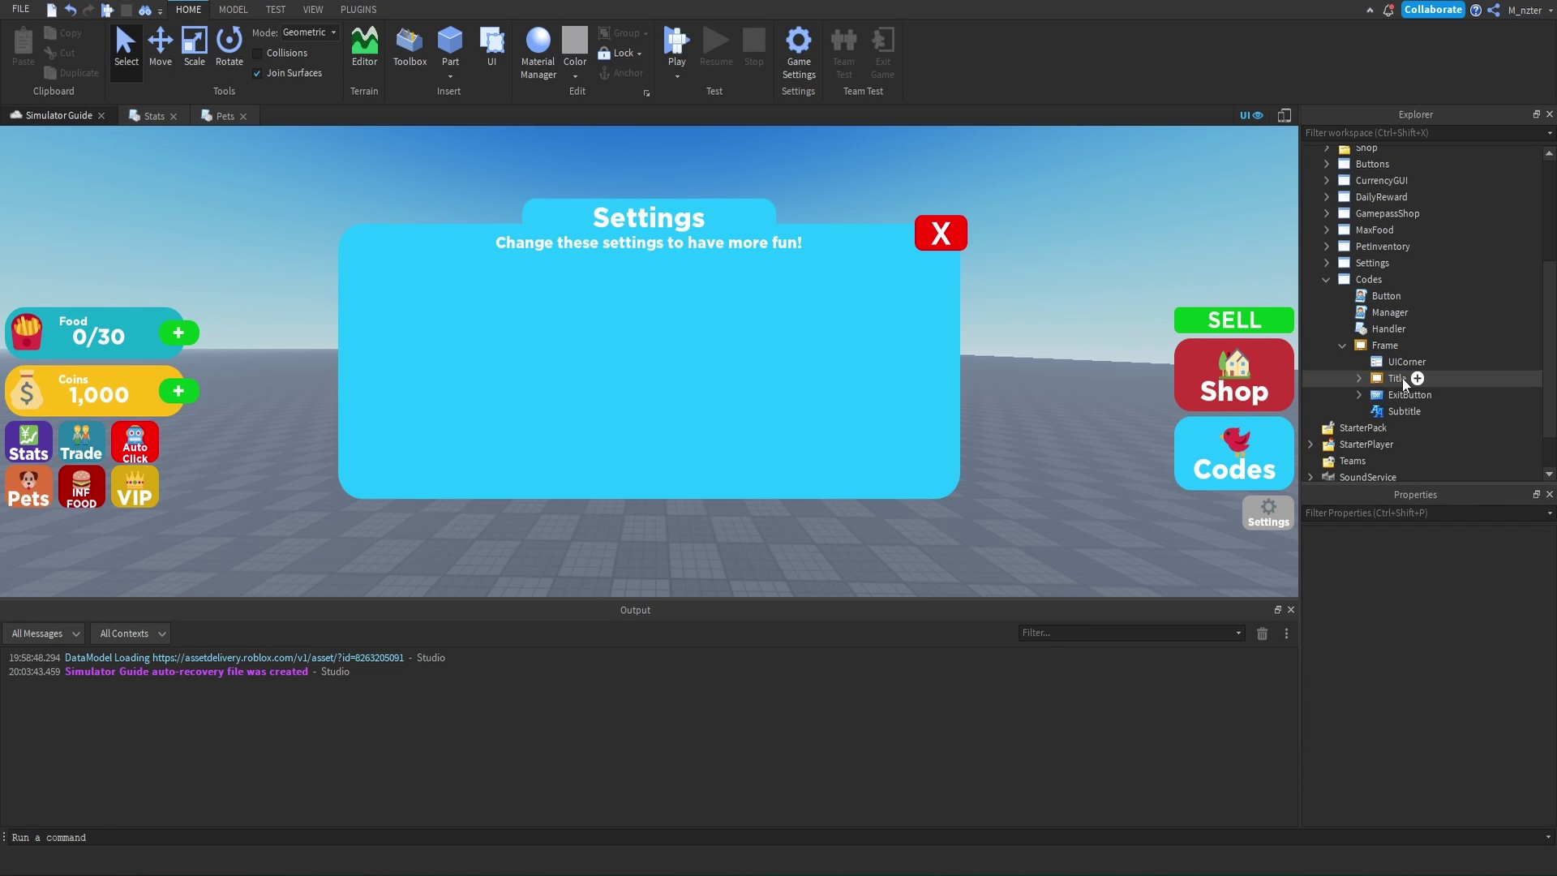
Set the Title label's text to 'Codes'.
click(1361, 378)
click(1396, 410)
click(1423, 520)
text(text)
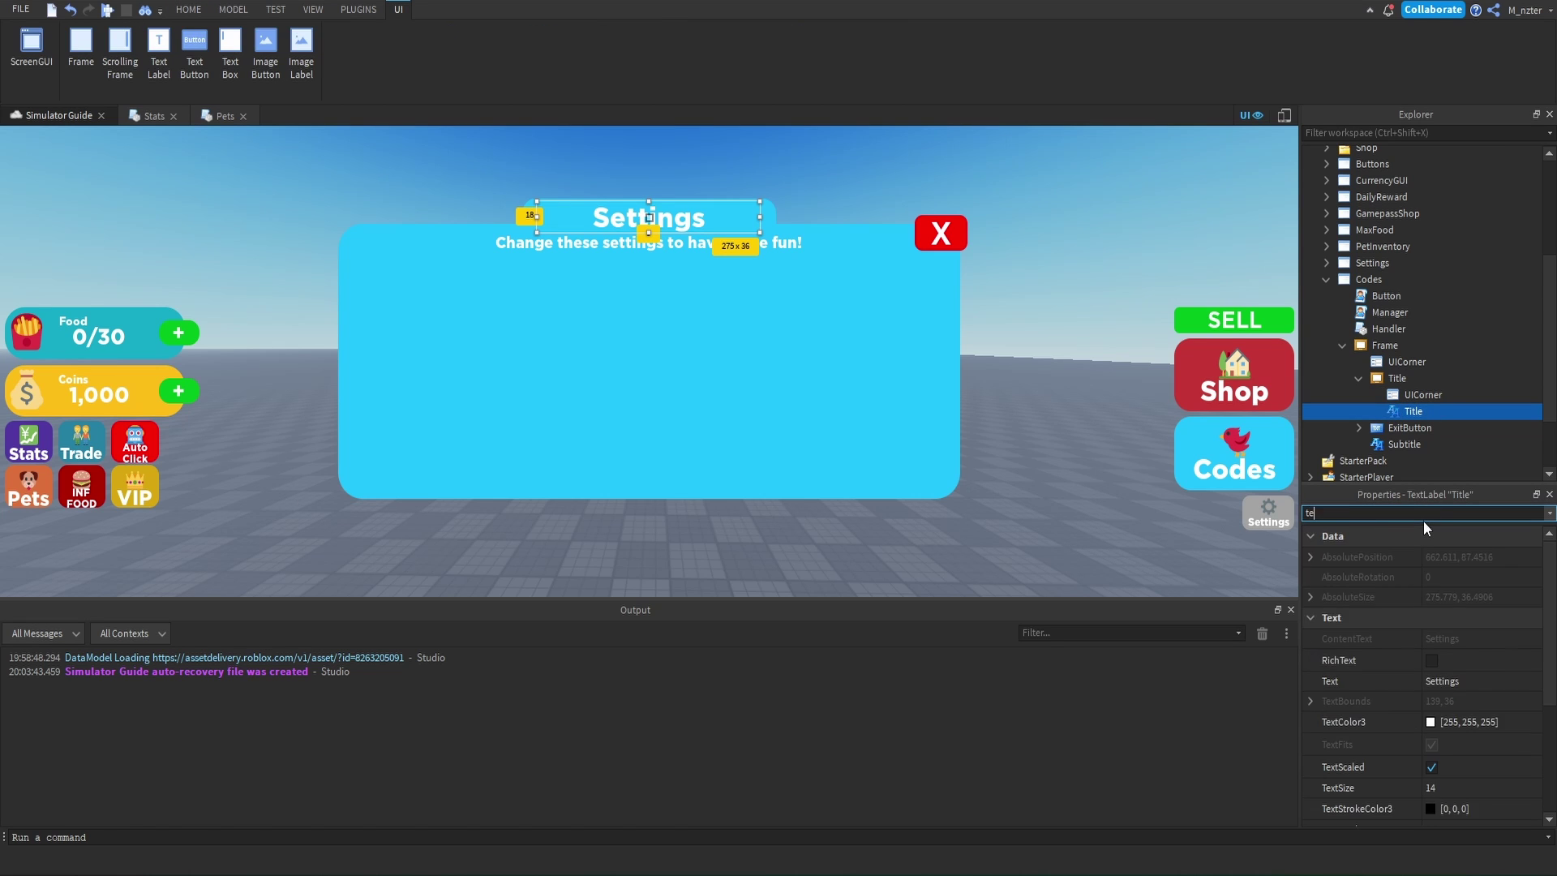
click(1459, 598)
text(Codes)
key(Return)
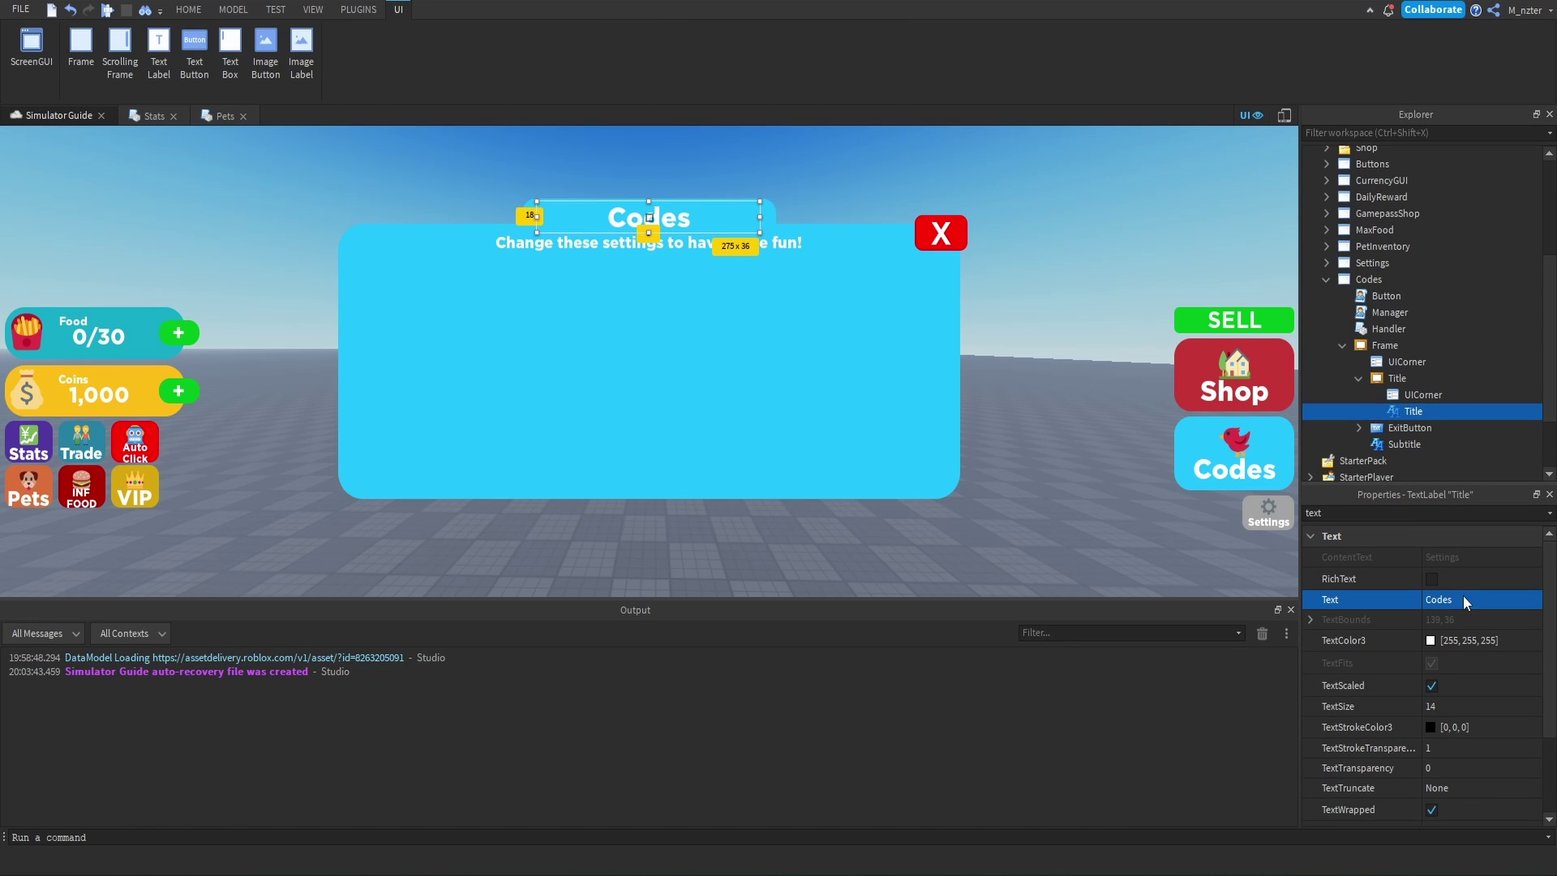
Set the Subtitle text to '👍LIKE THE GAME👍+ REDEEM CODE HERE FOR REWARDS!'.
click(1403, 443)
click(1386, 514)
text(text)
click(1454, 599)
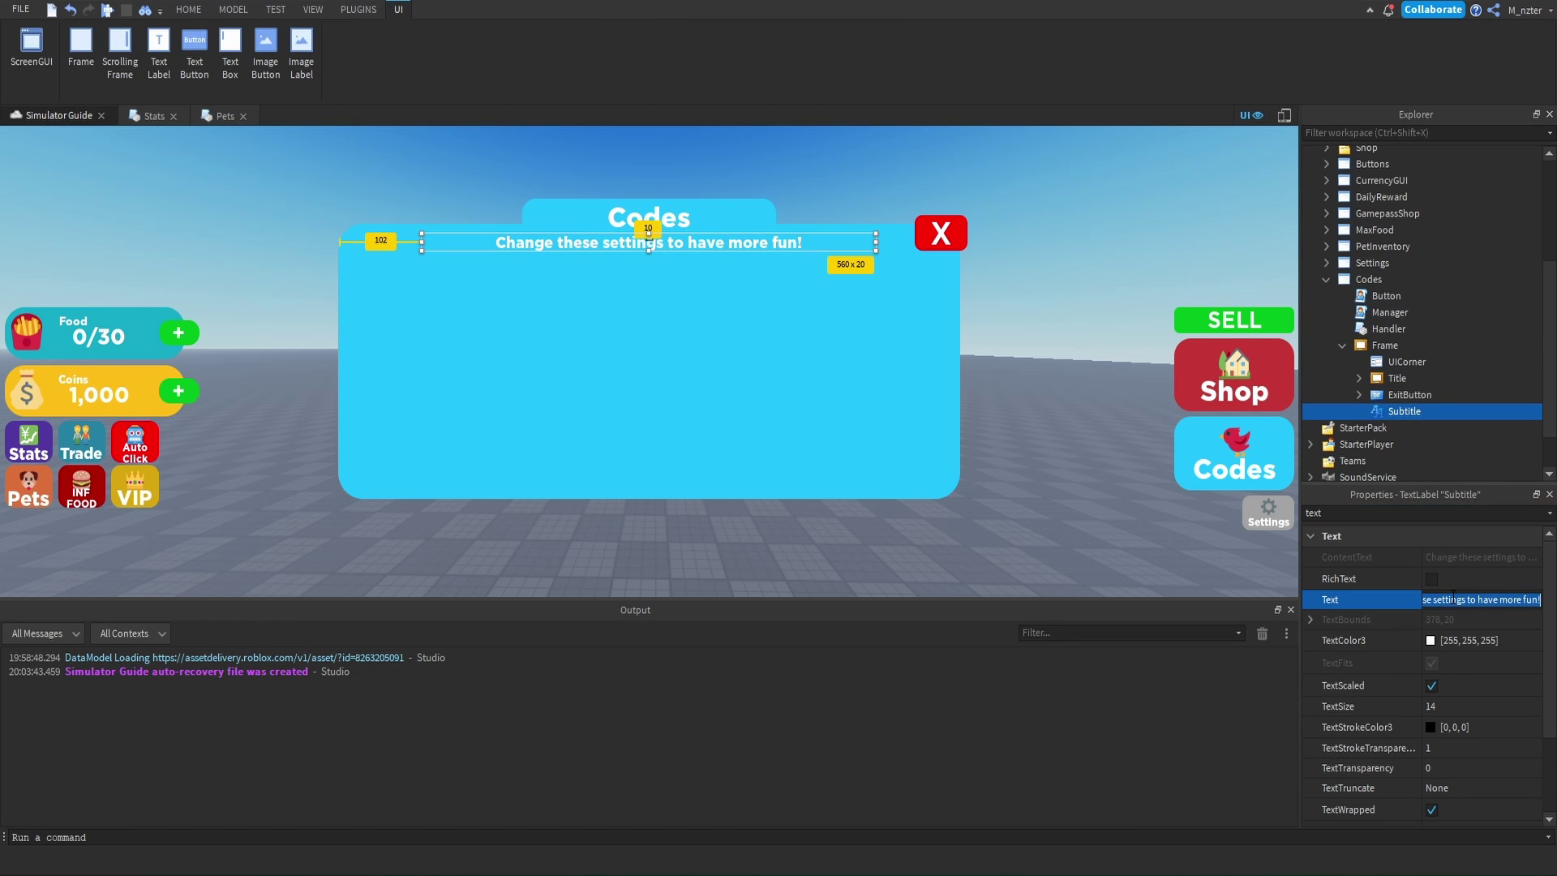
key(super+period)
key(Right)
key(Return)
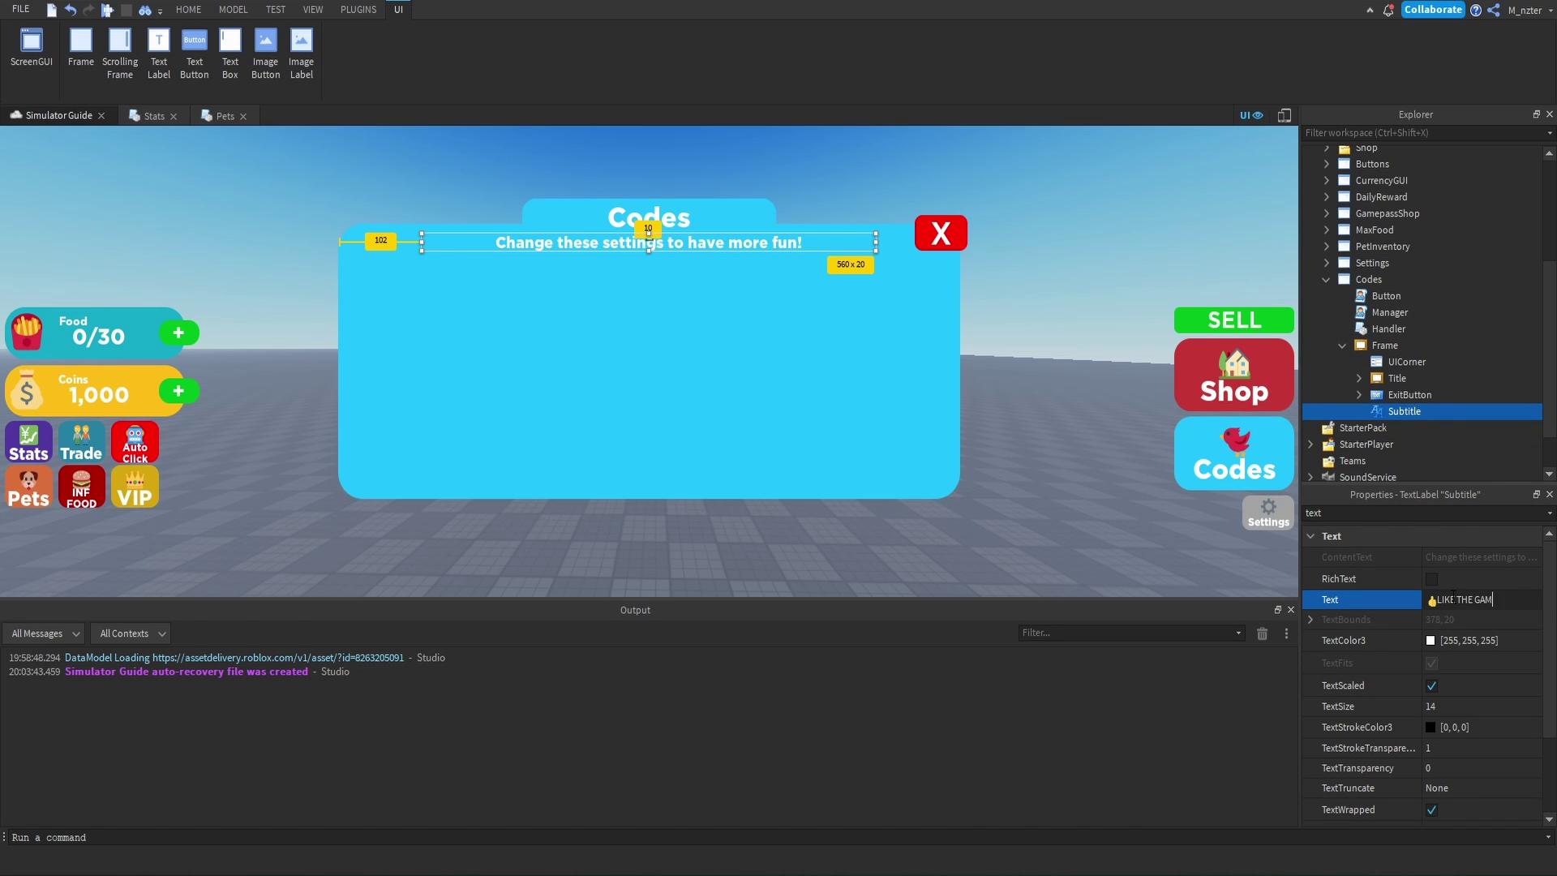
text(EM CODE HERE FOR REWARDS!)
key(Return)
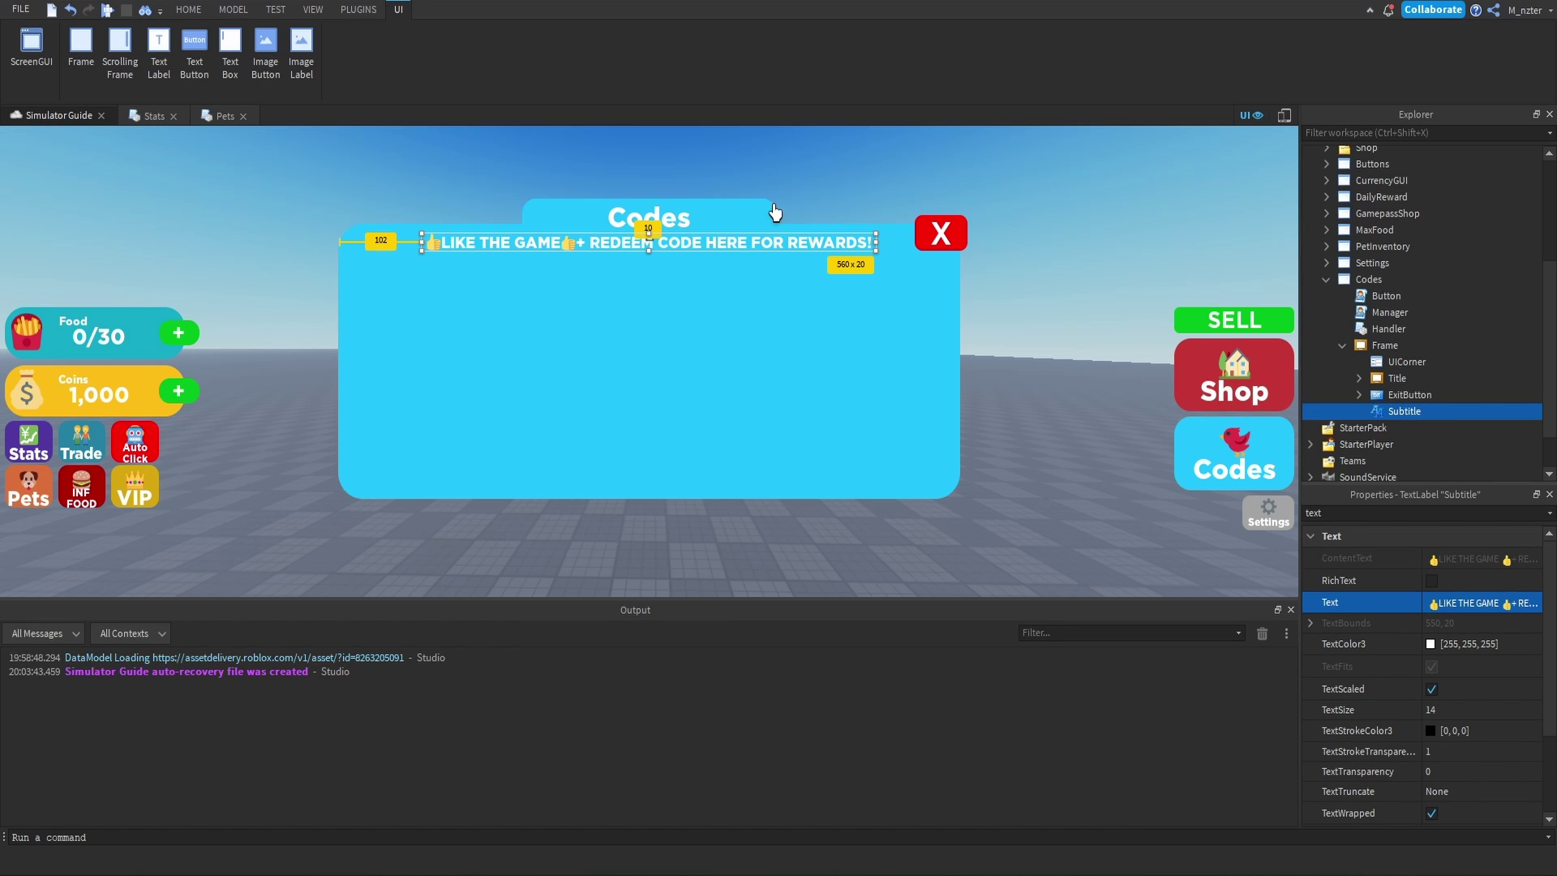
Make the subtitle box taller to wrap, and narrow the Codes frame from its right edge.
drag(649, 251, 651, 285)
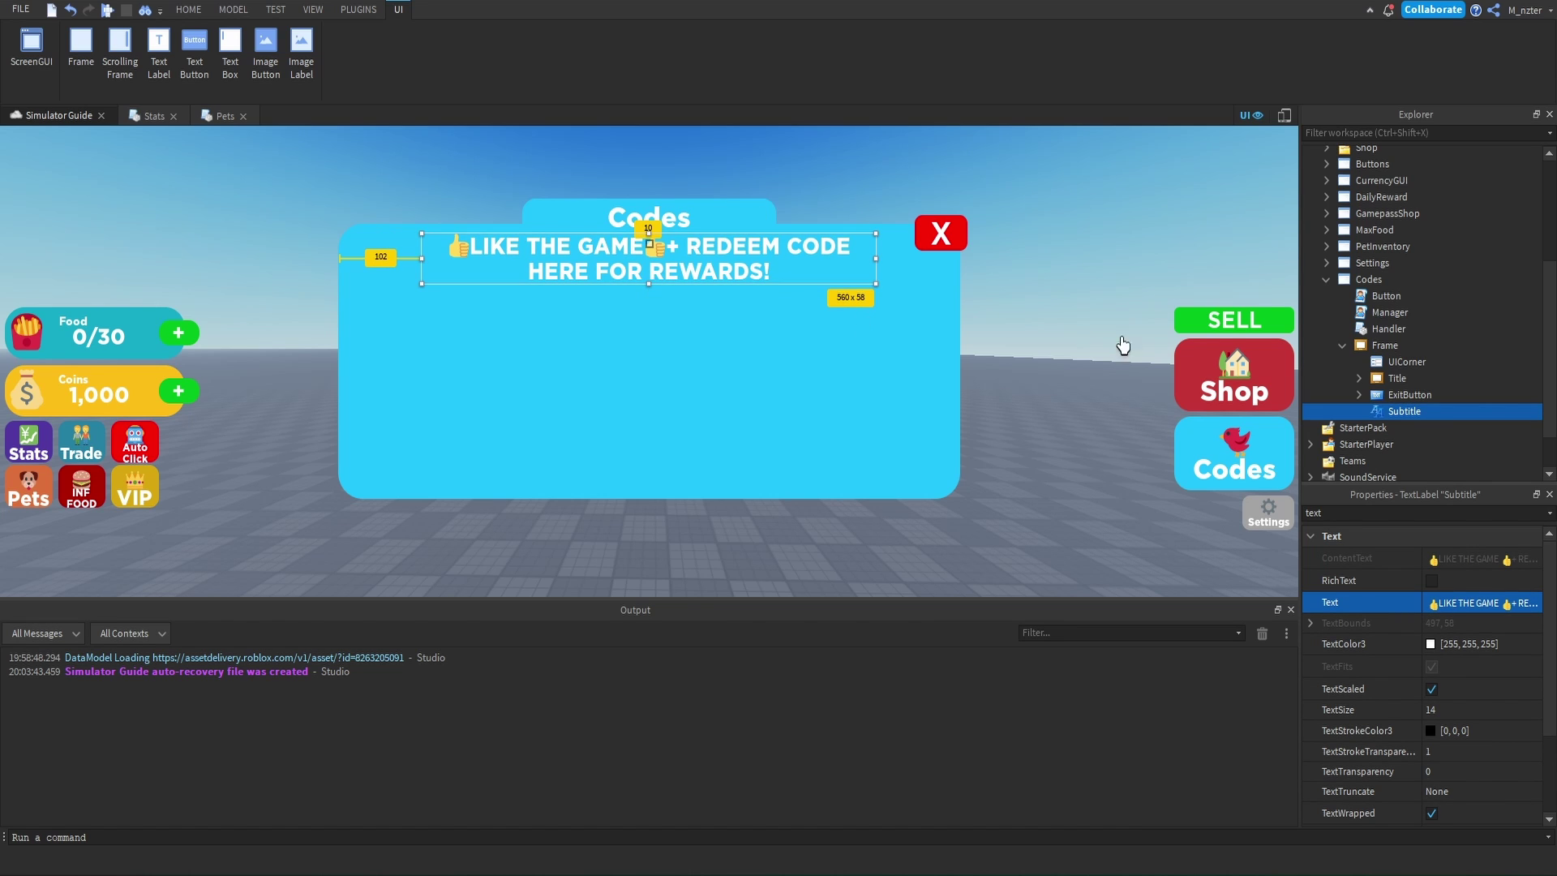
click(1379, 345)
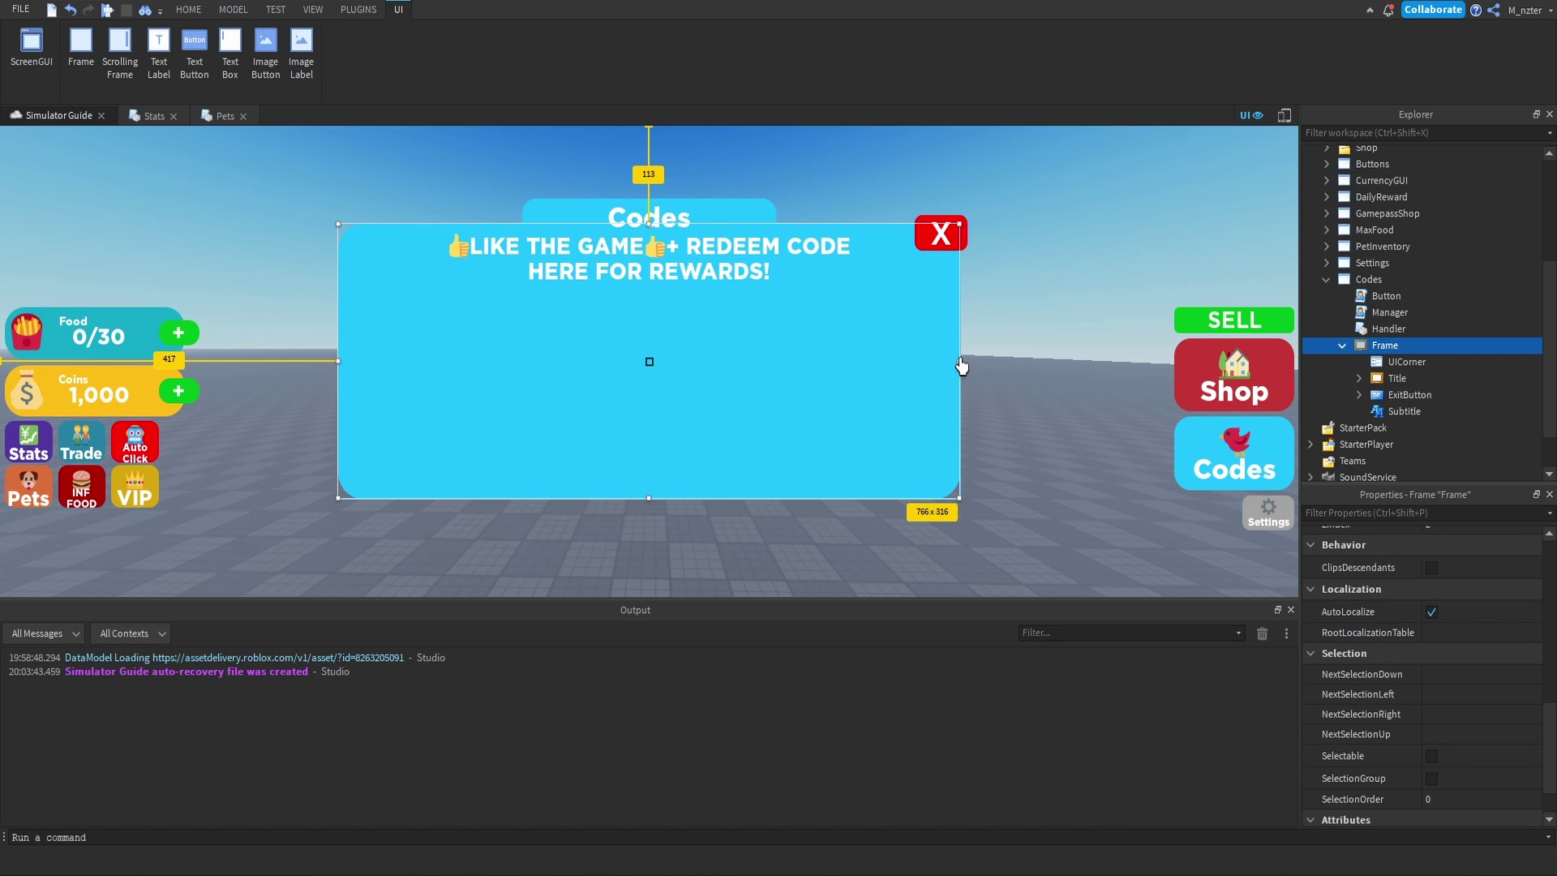
drag(958, 361, 839, 358)
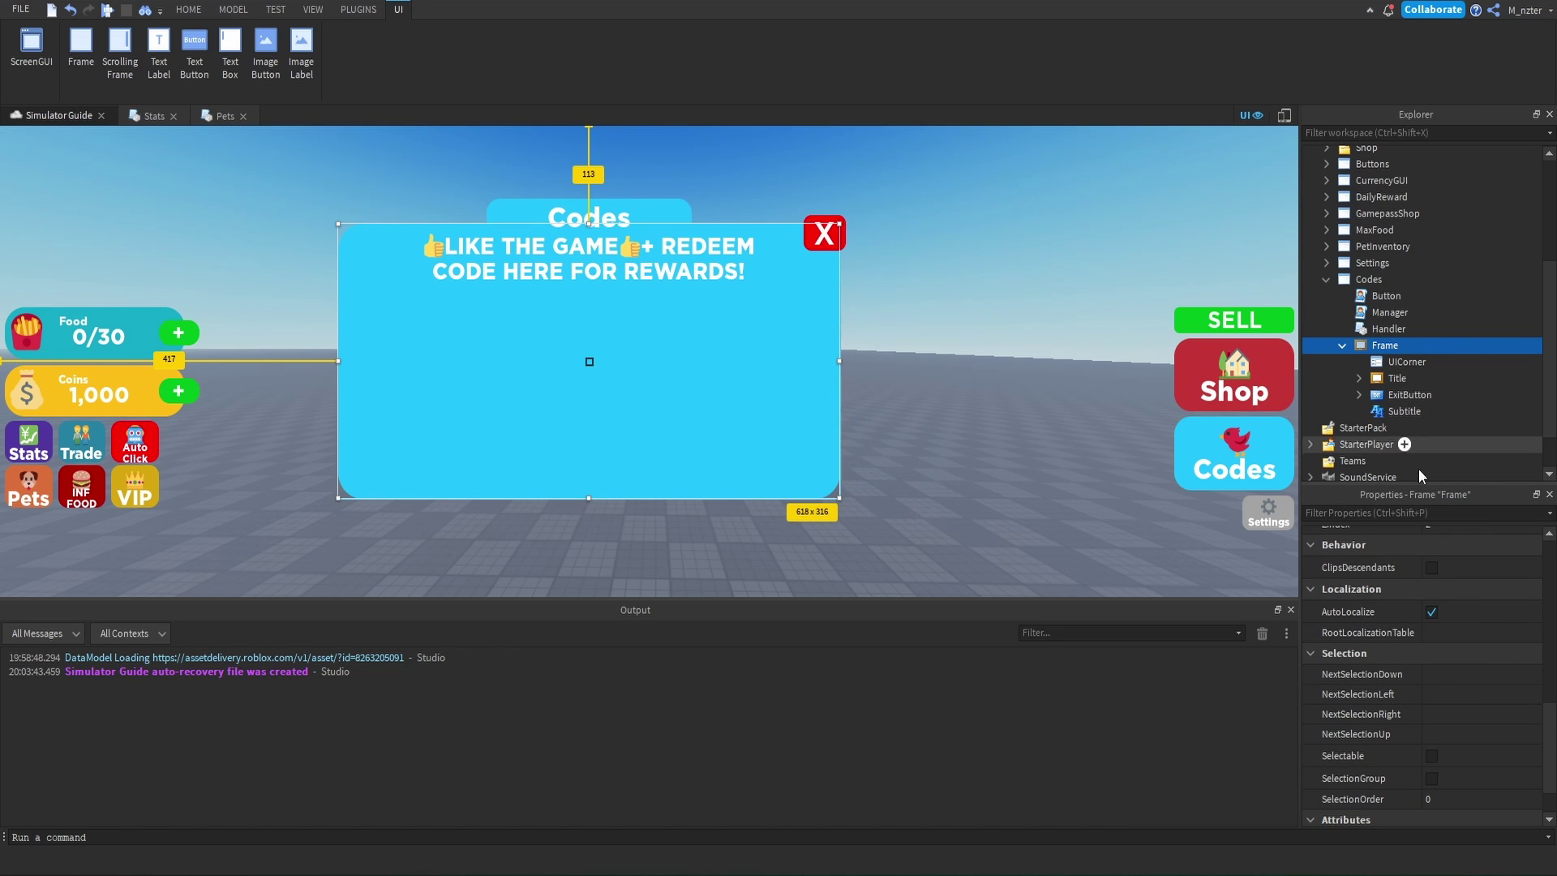
Set the Codes frame's Position X scale to 0.5 to recentre it.
click(1425, 512)
text(po)
click(1455, 597)
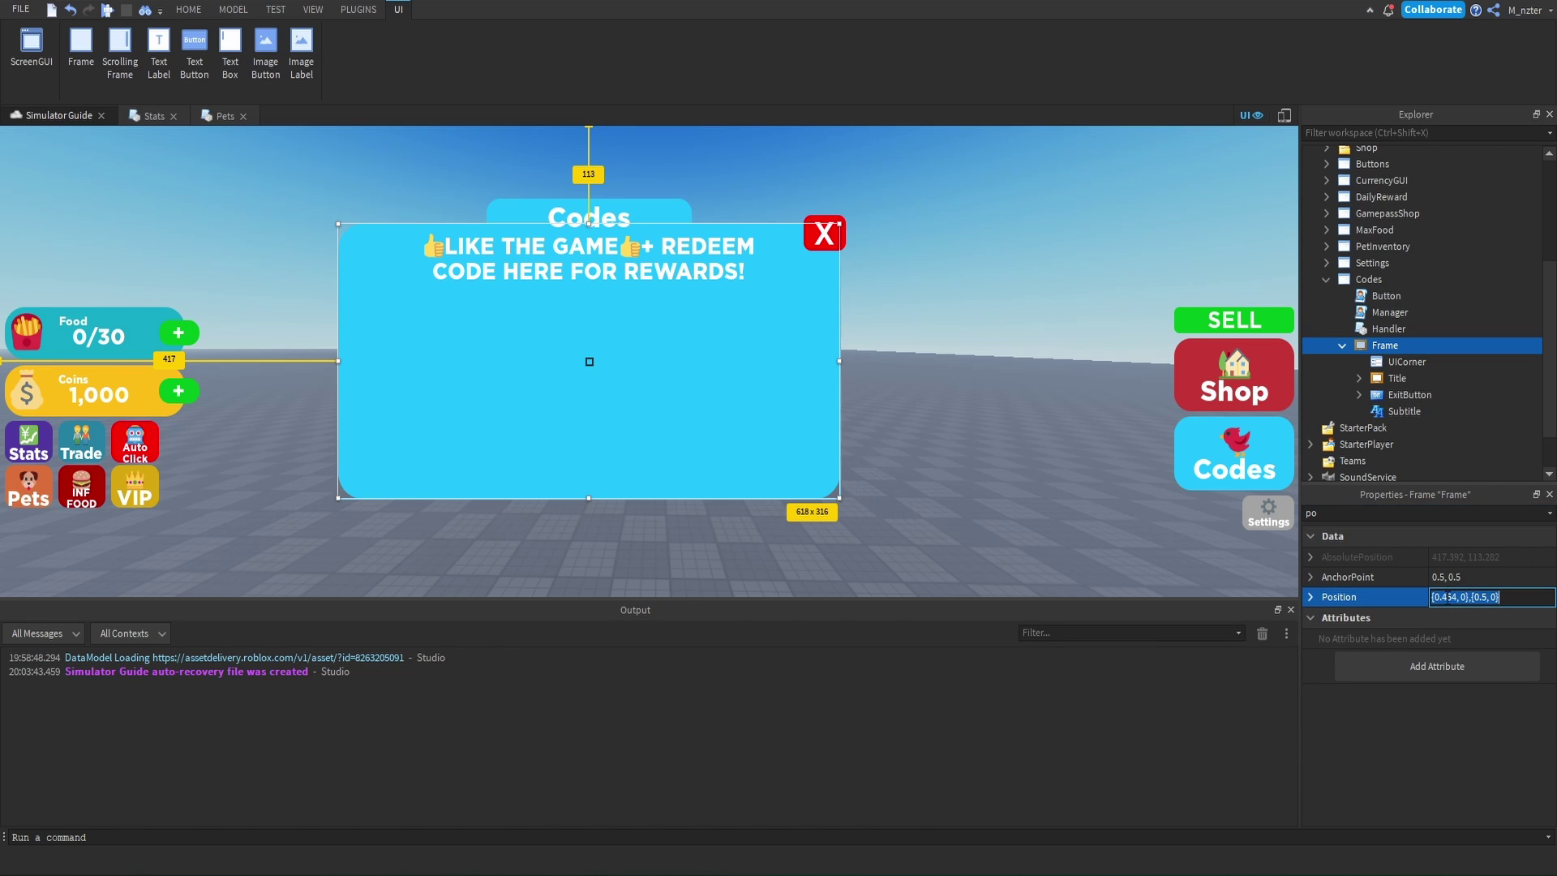
text(0.5)
key(Return)
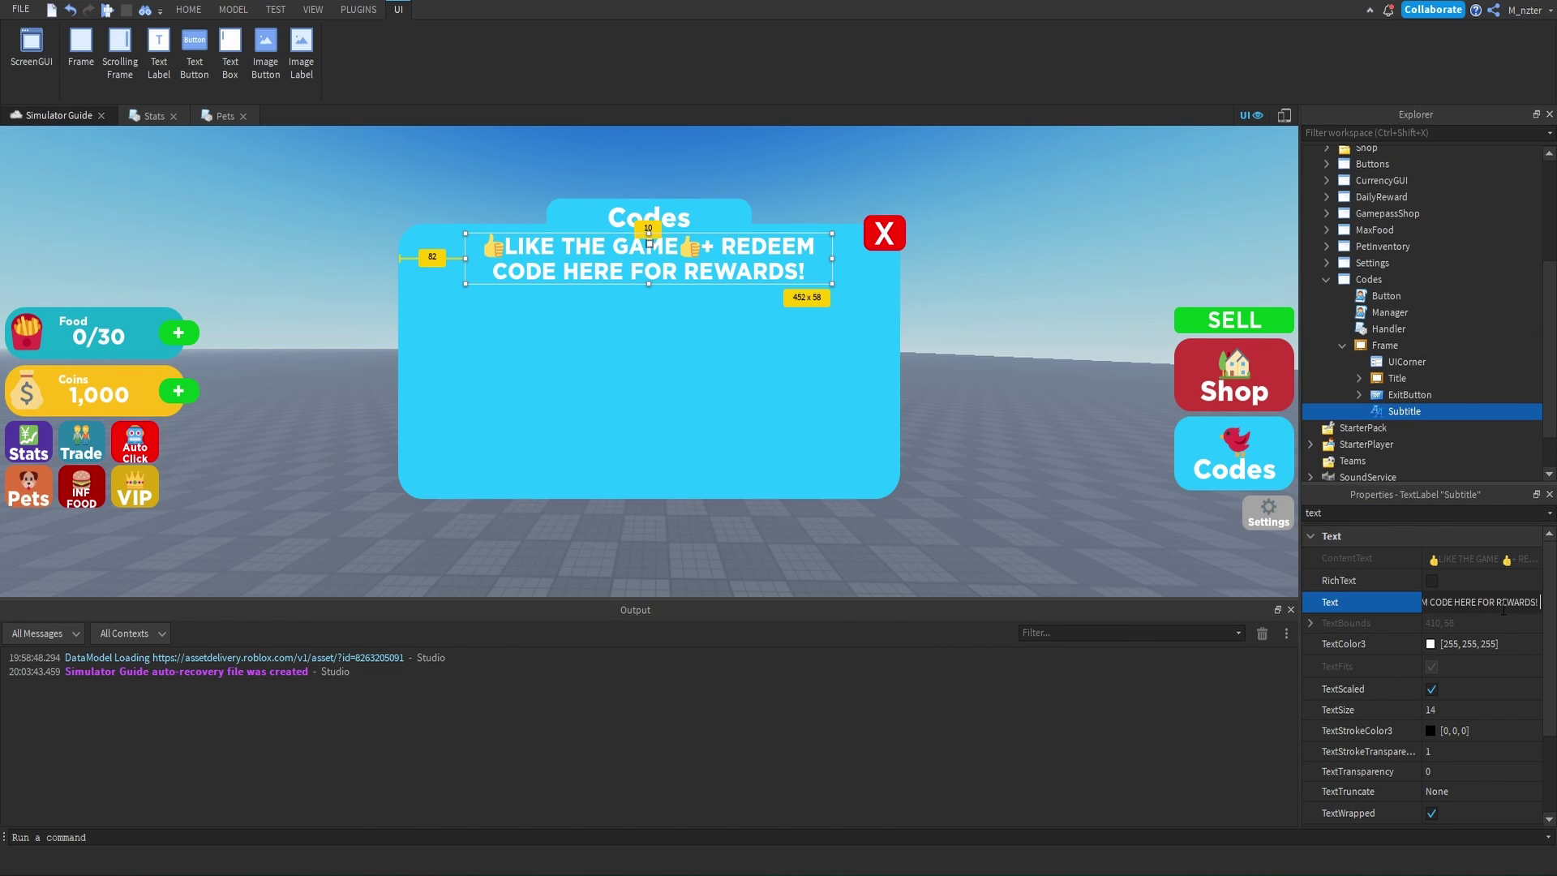
Append '(hint: check description)' to the subtitle, heighten it to three lines, and duplicate it.
text((hint: check description))
key(Return)
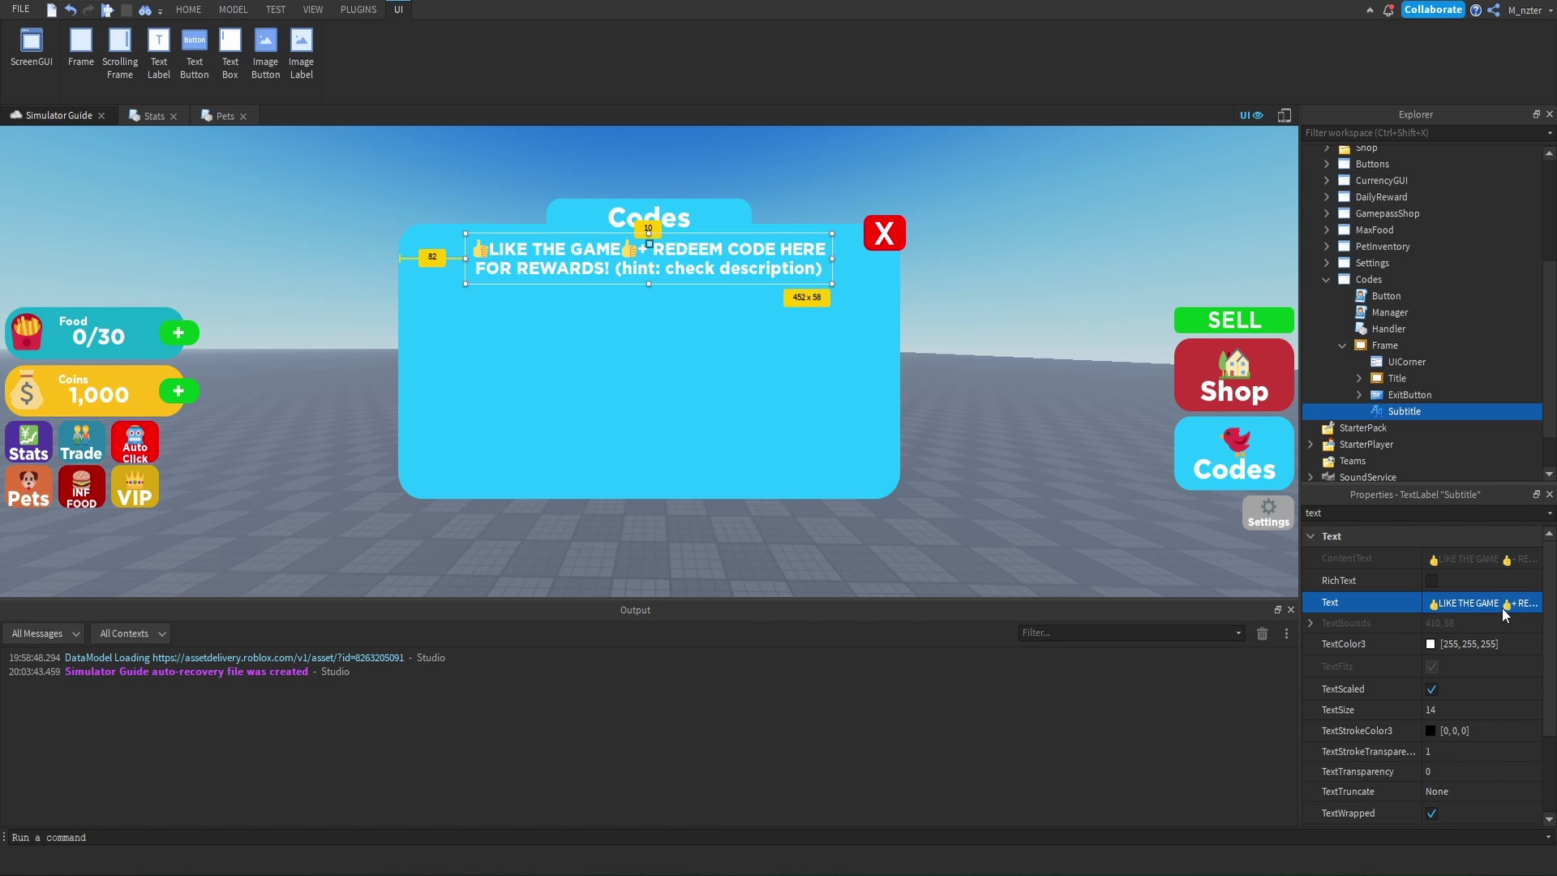
drag(649, 284, 650, 311)
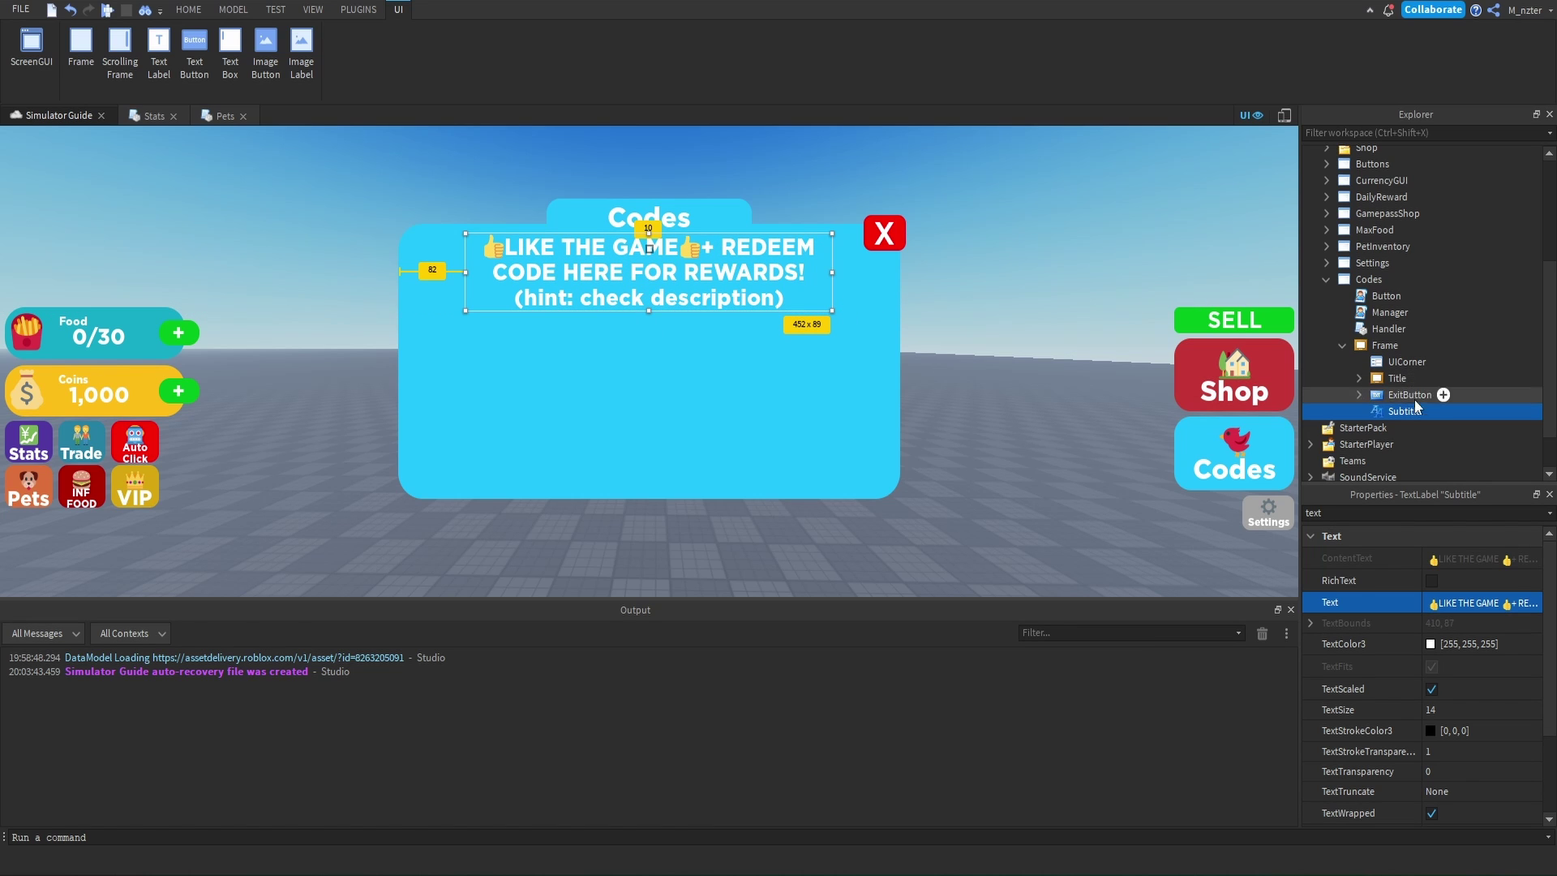
mouse_move(1405, 414)
key(ctrl+d)
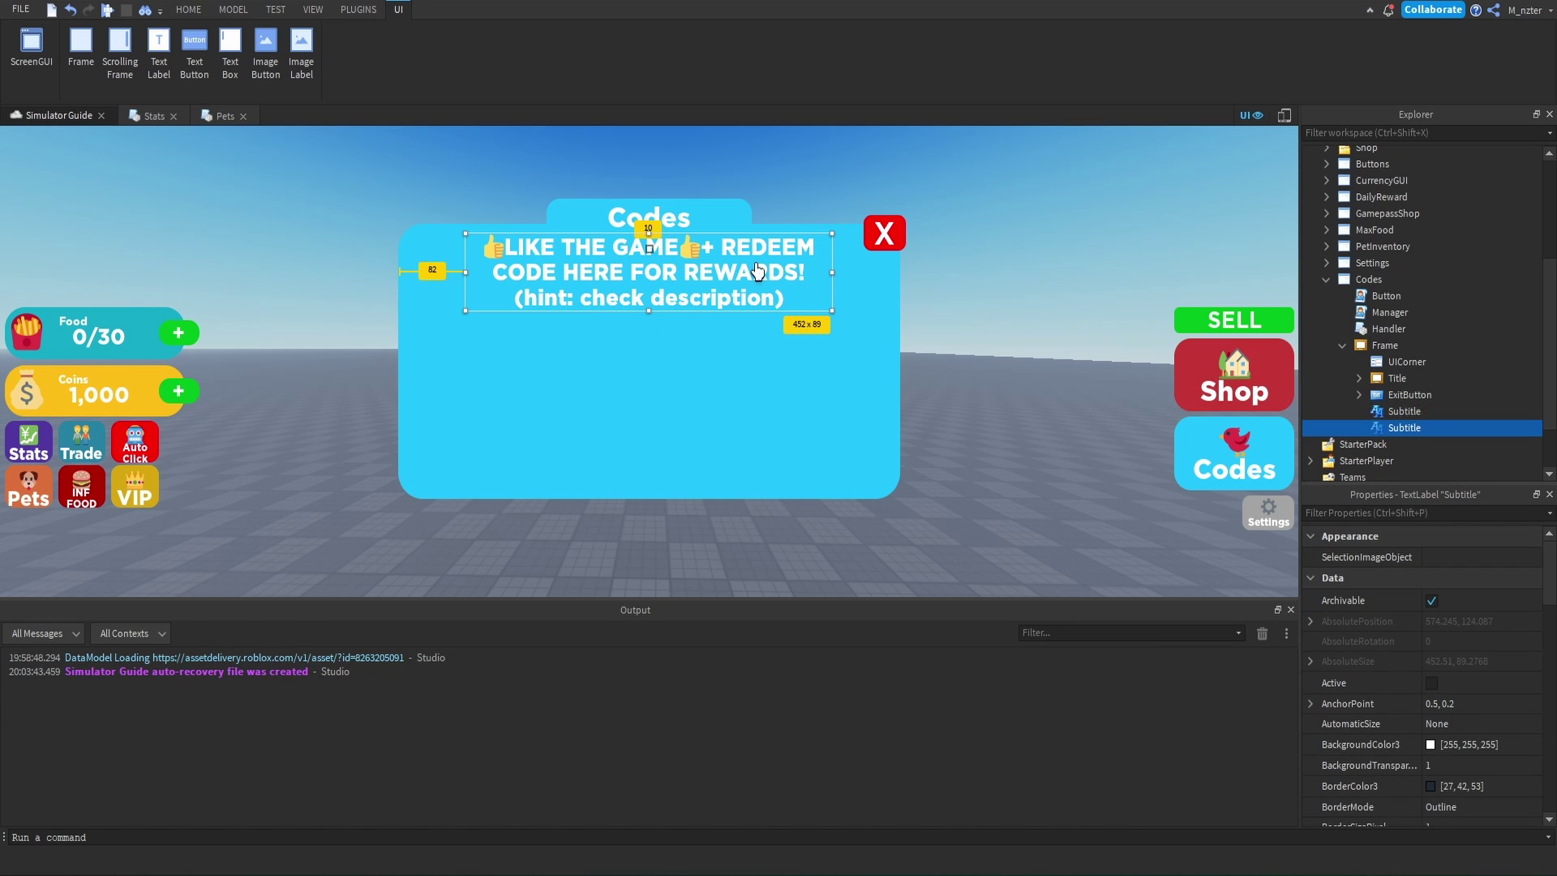
Shrink the copy, rename it Socials, and set its text to the creator's Twitter and YouTube handles.
drag(649, 233, 649, 348)
key(F2)
text(Socials)
key(Return)
click(1419, 512)
text(text)
click(1479, 602)
text(Twitter: @MonzterDe)
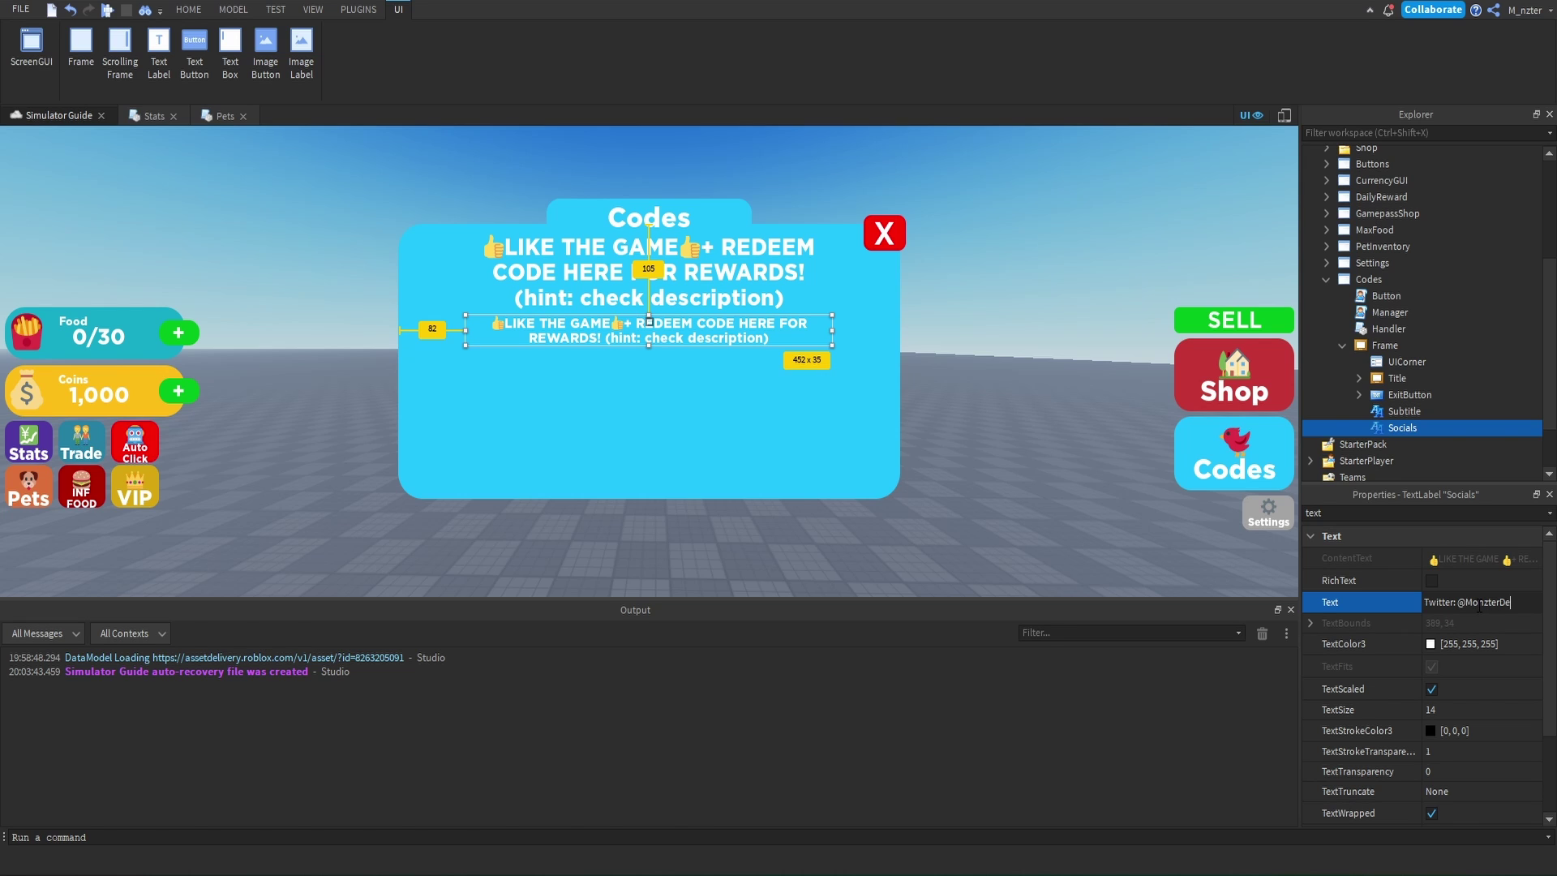
text(v YouTube: MonzterDev)
key(Return)
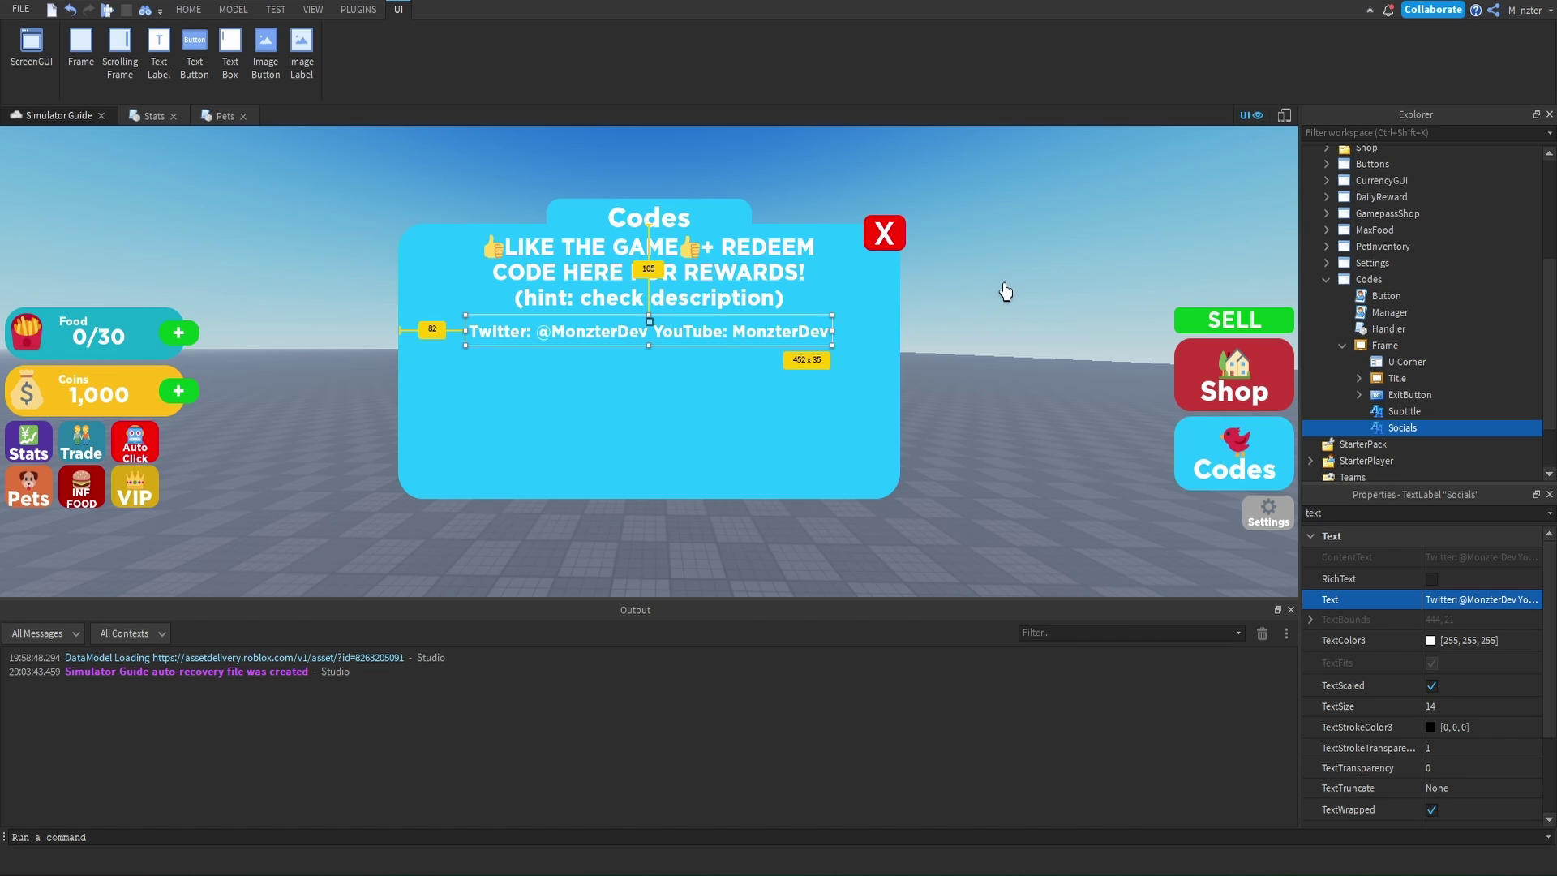
Make another copy of the original Subtitle label.
click(1402, 413)
key(ctrl+d)
click(1419, 513)
Set the new copy's AnchorPoint to 0.5, 0 and Position Y scale to 0.9.
text(po)
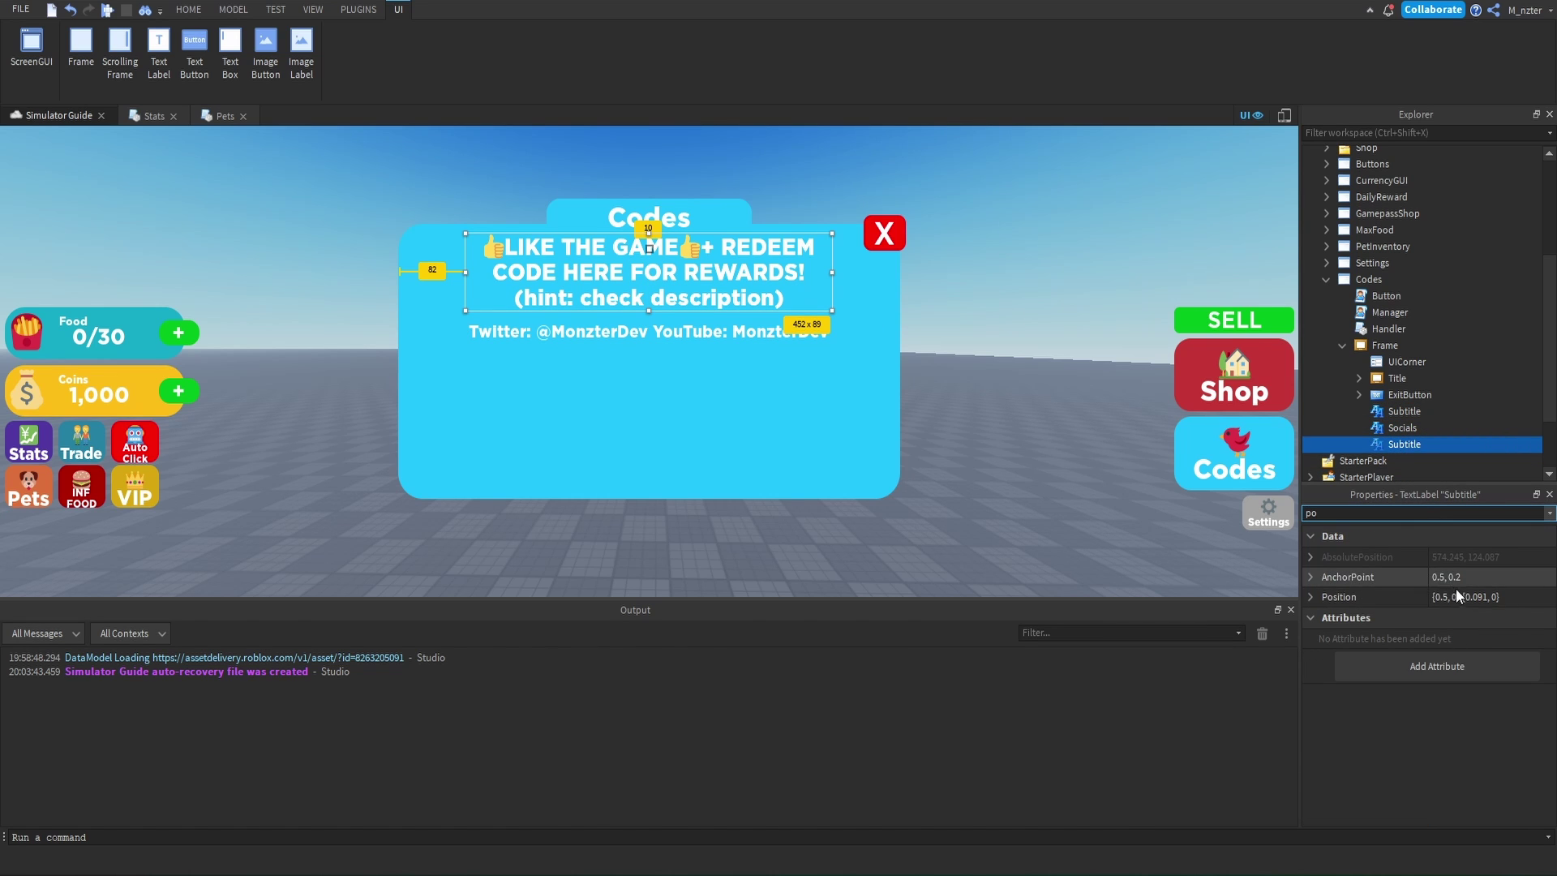
click(1476, 578)
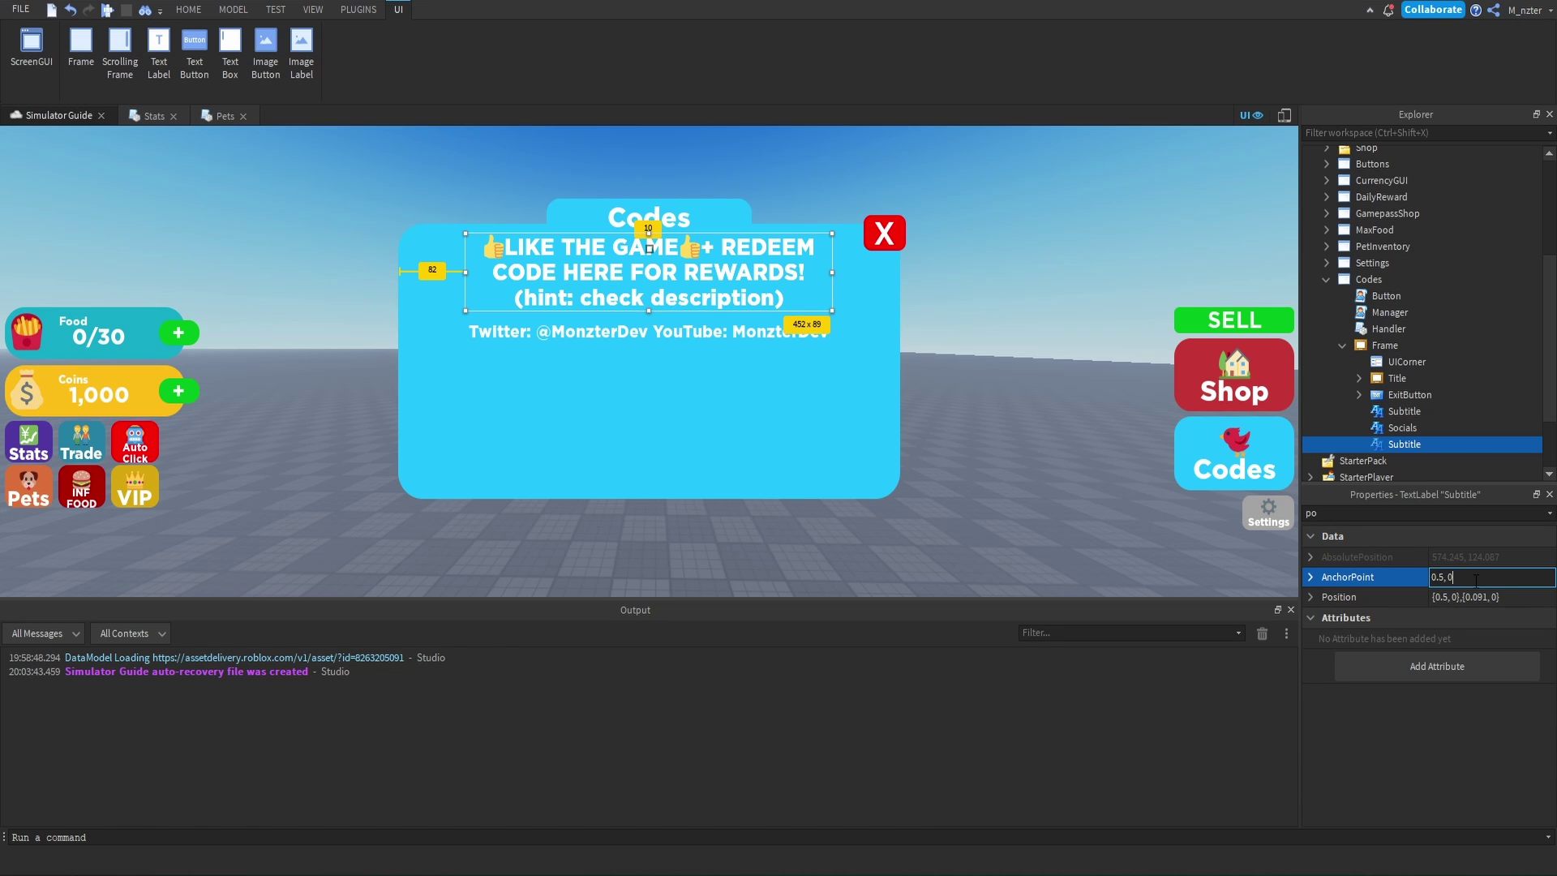
key(Return)
click(1467, 596)
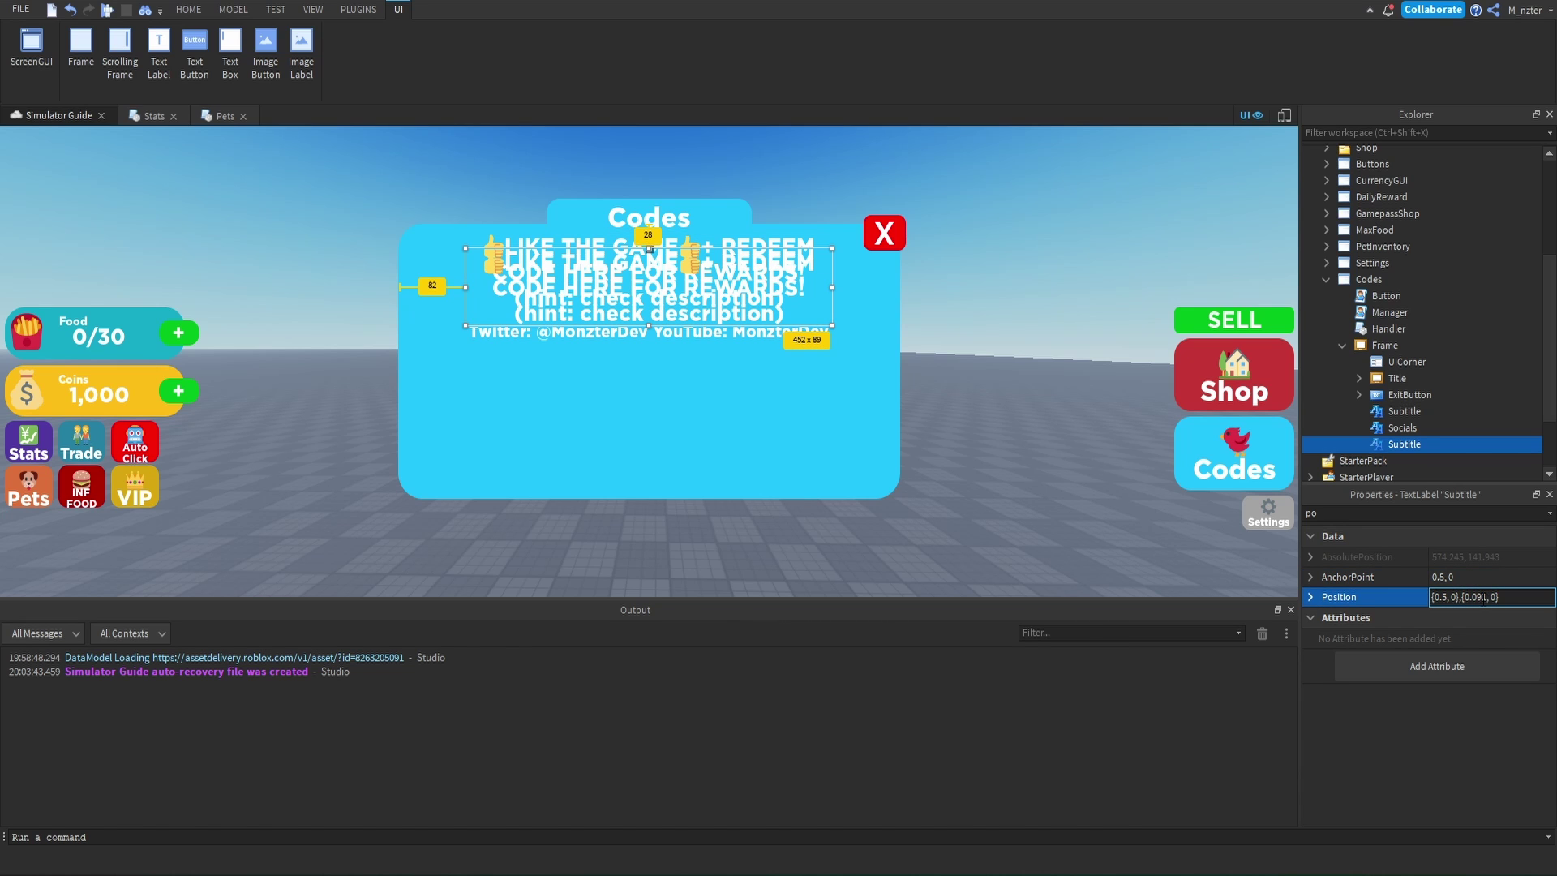
text(9)
key(Return)
Shrink the copy to a single line and rename it Result.
drag(649, 548, 651, 465)
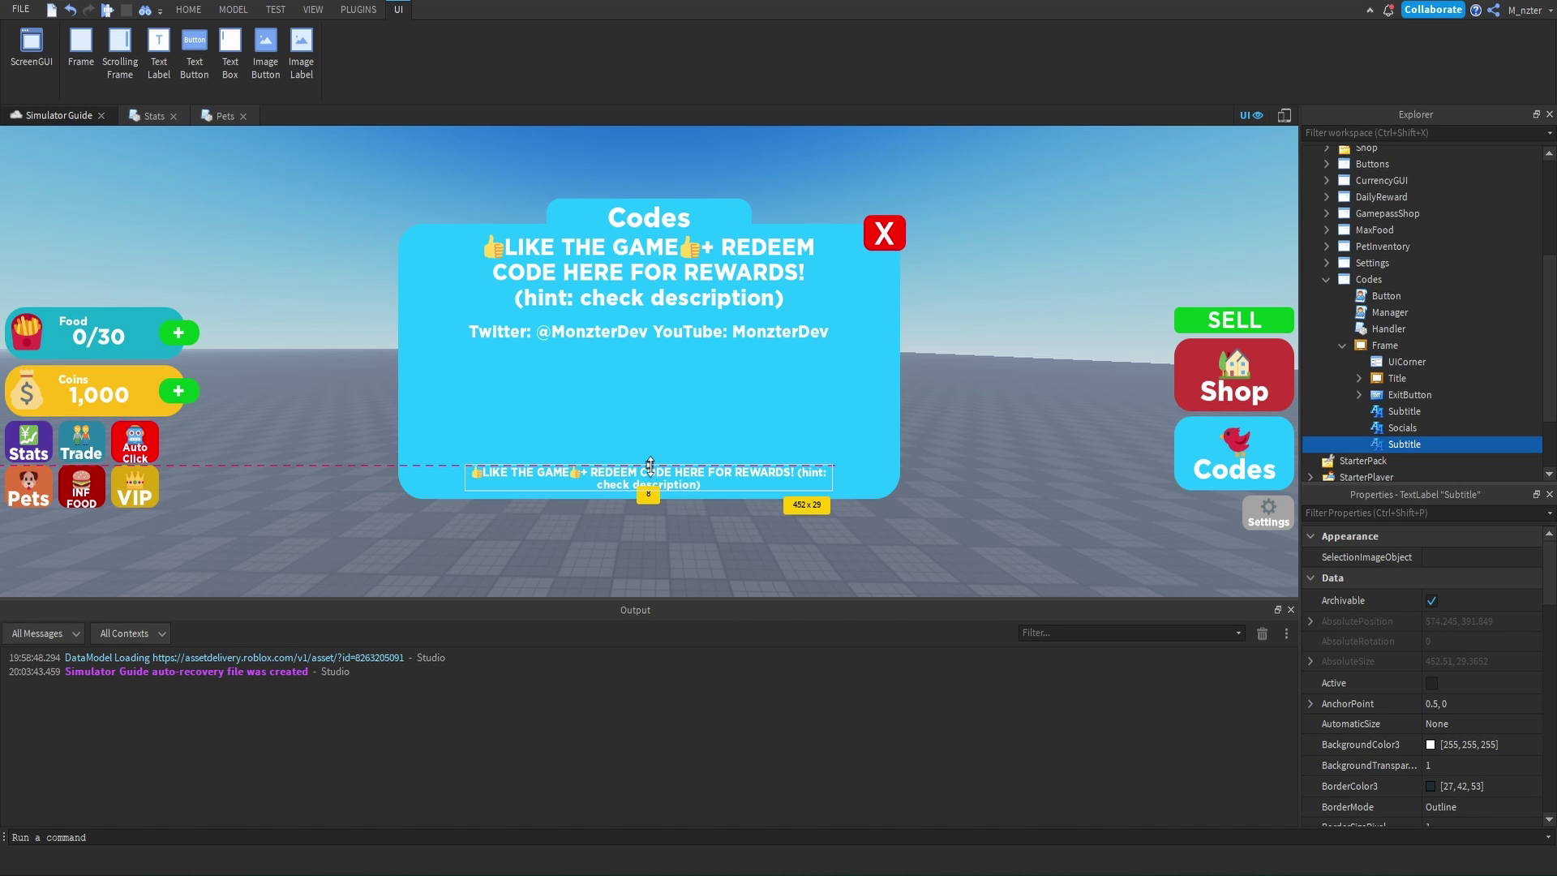
double_click(1409, 445)
text(Res)
key(Return)
click(1403, 510)
Set Result's text to 'Invalid Code!', TextColor3 red (236, 47, 60), TextStrokeTransparency 0.
text(text)
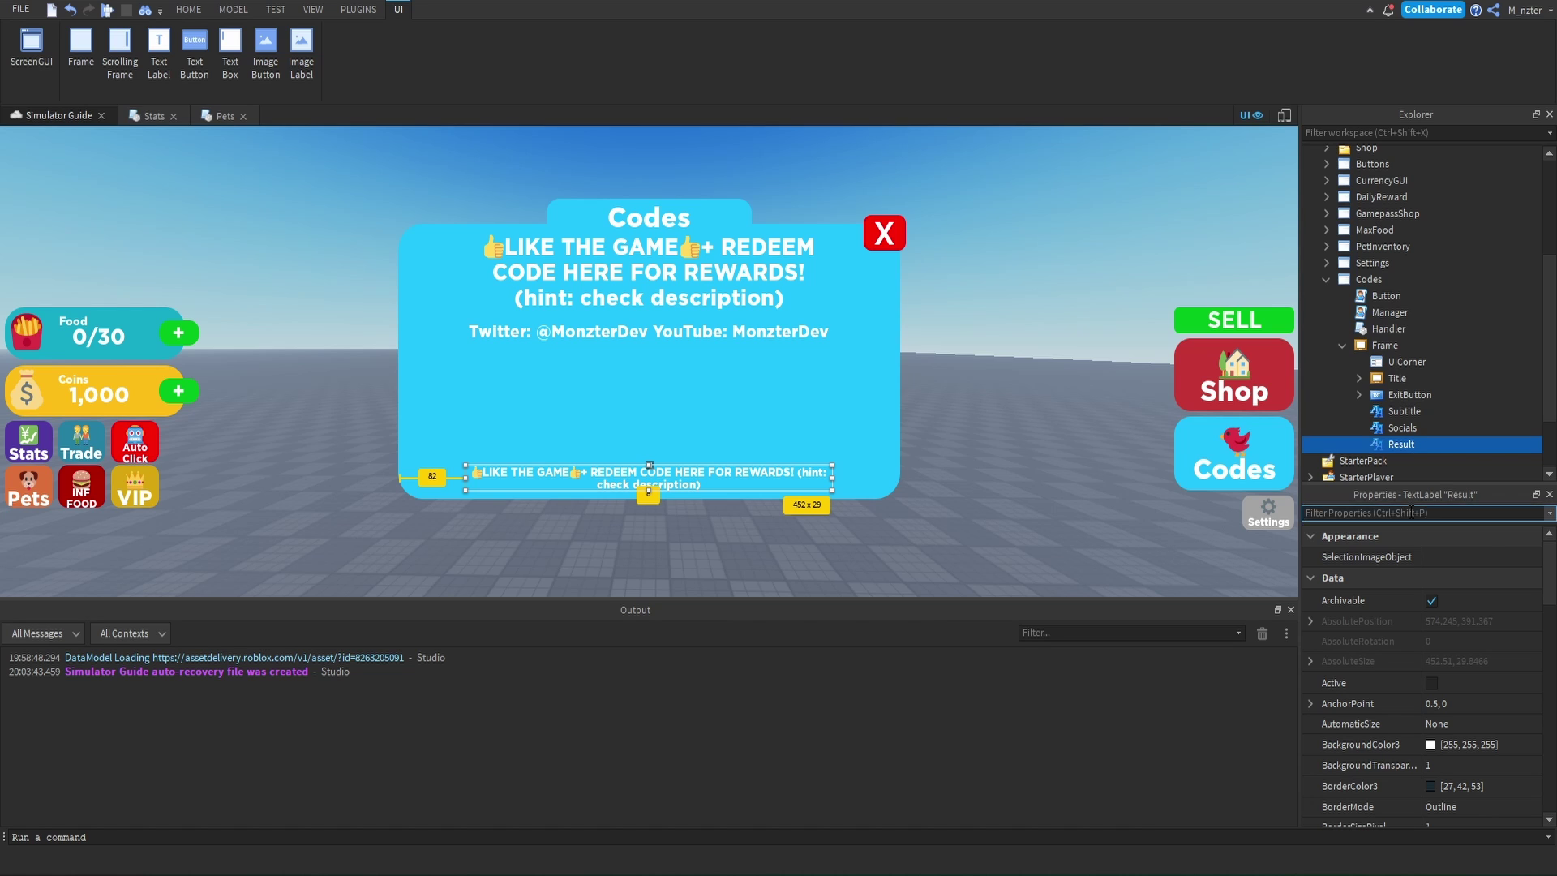
click(1476, 602)
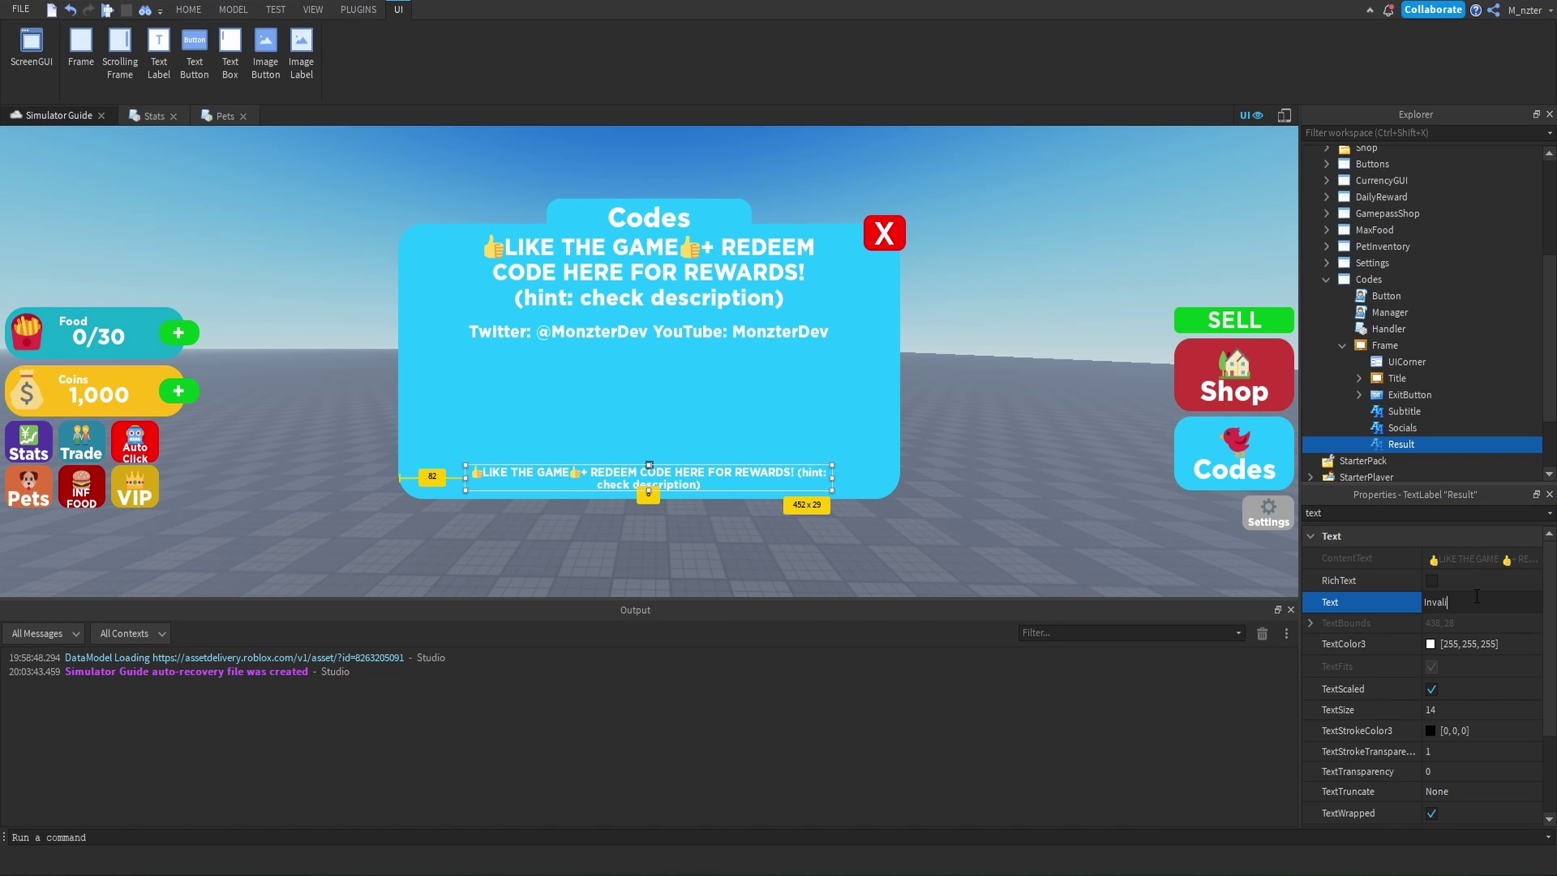
key(Return)
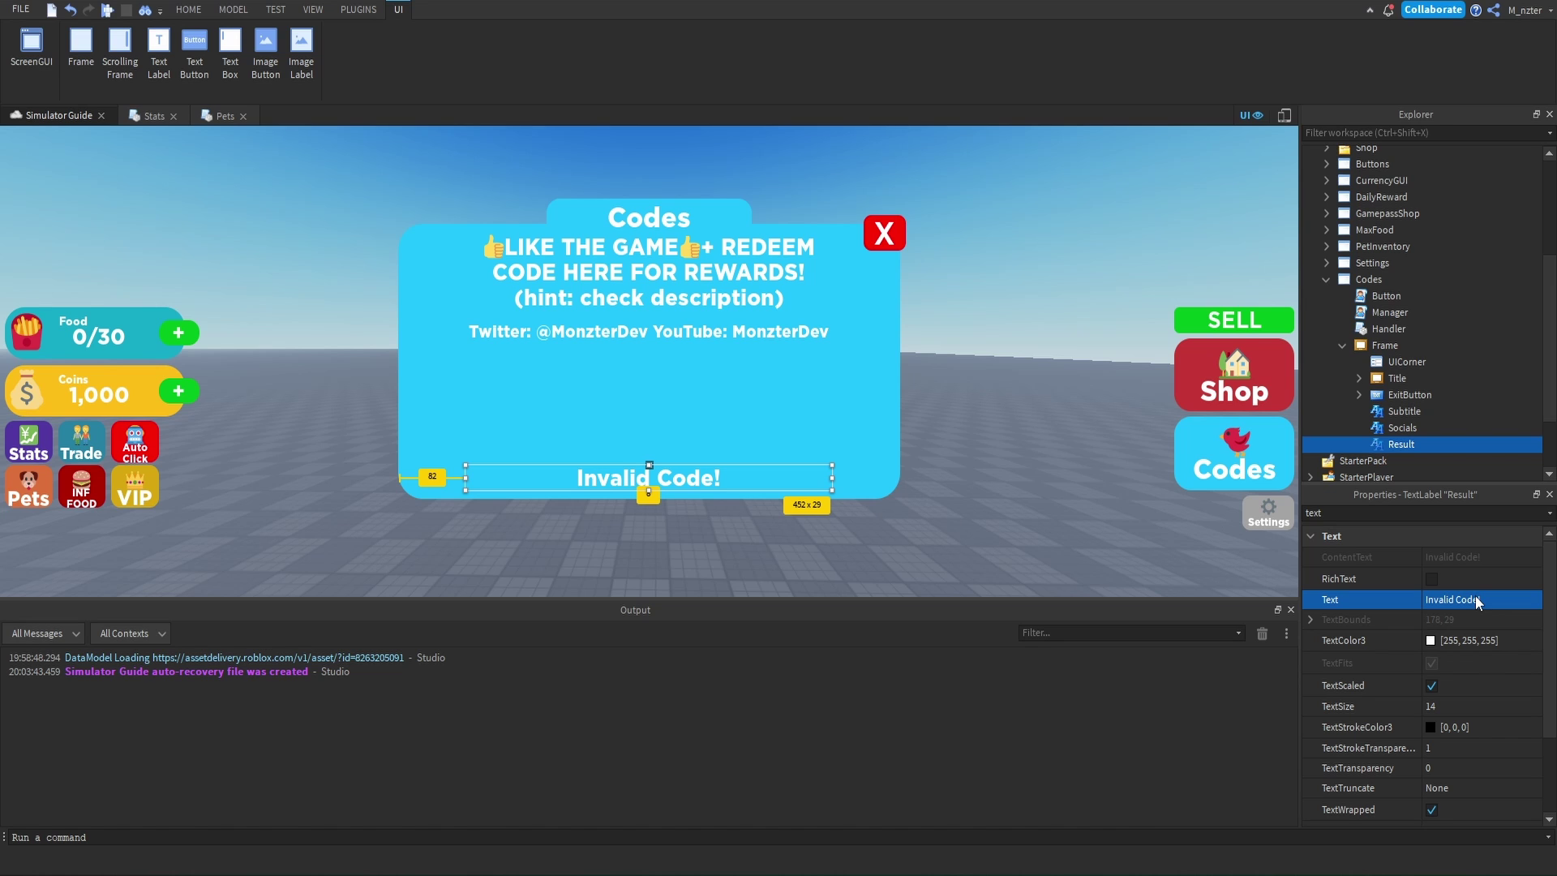
click(1430, 640)
click(655, 509)
click(885, 586)
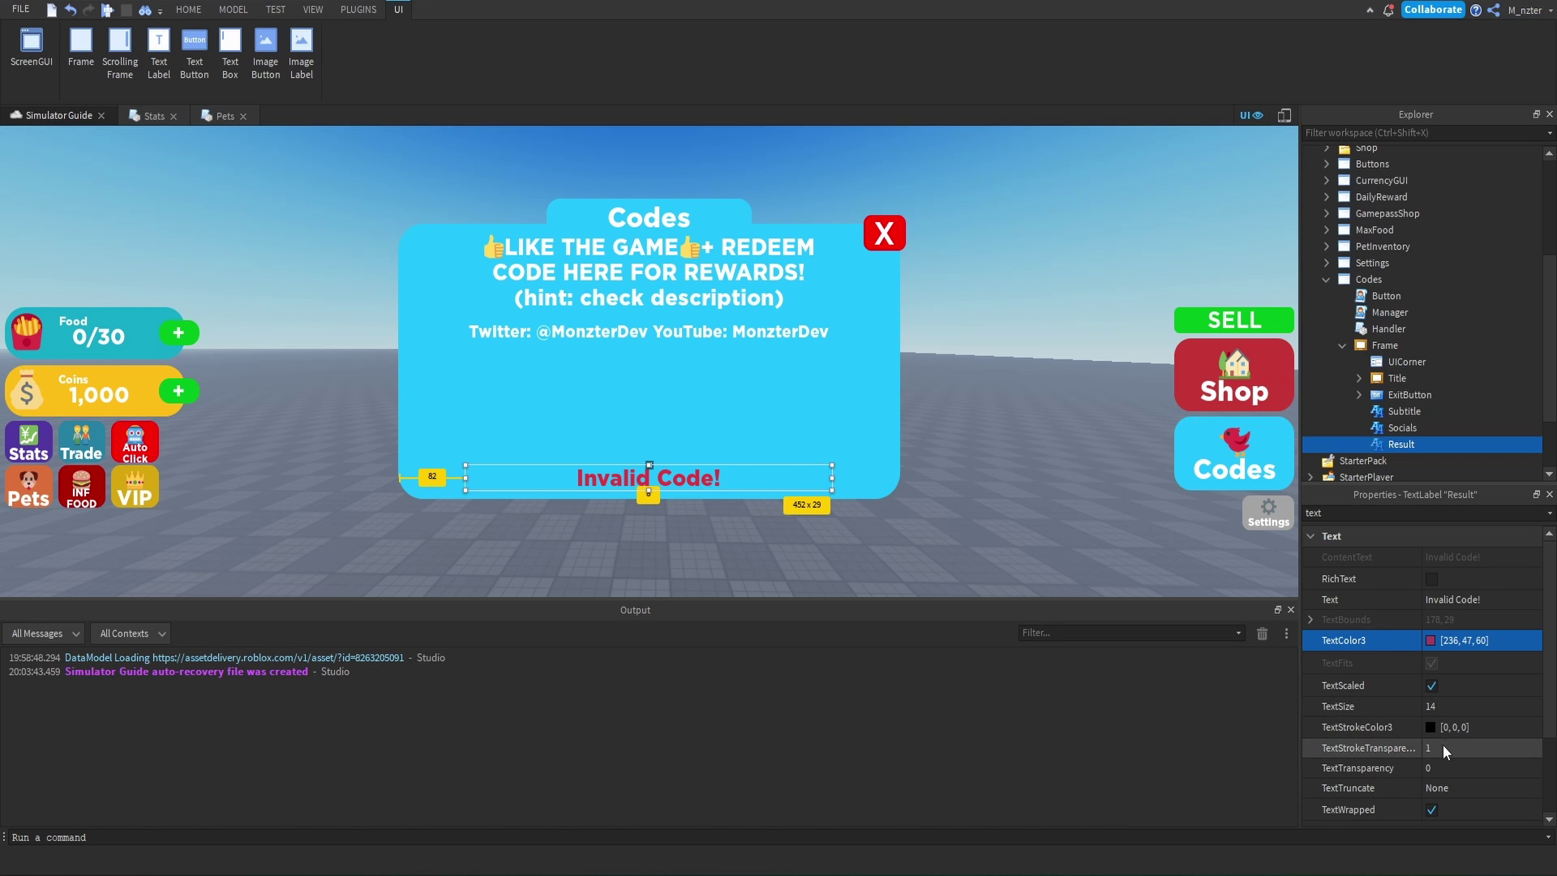
click(1446, 744)
text(0)
key(Return)
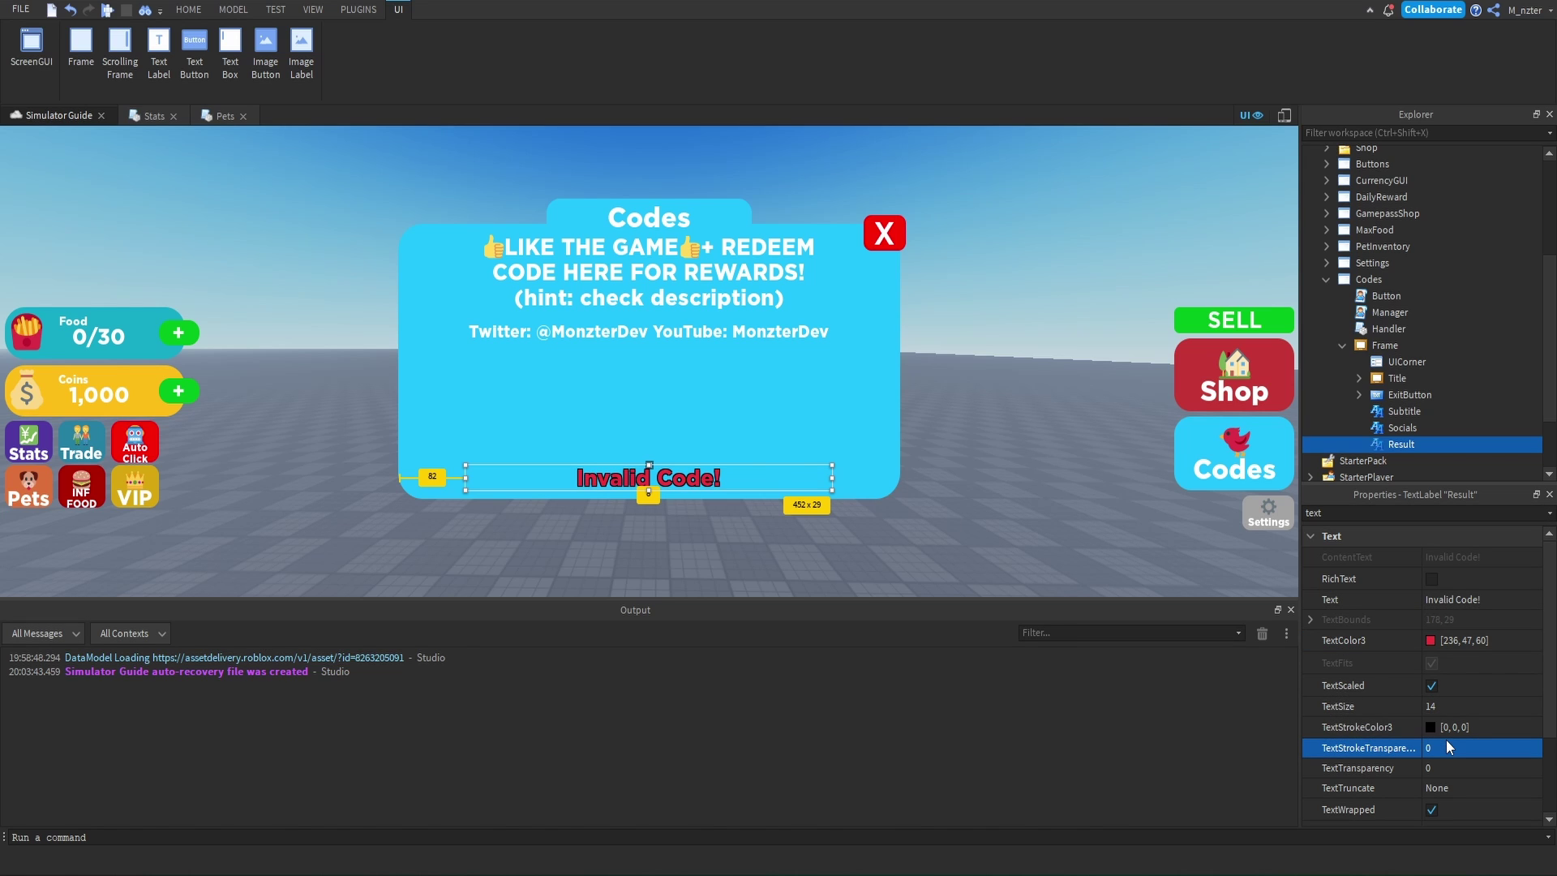